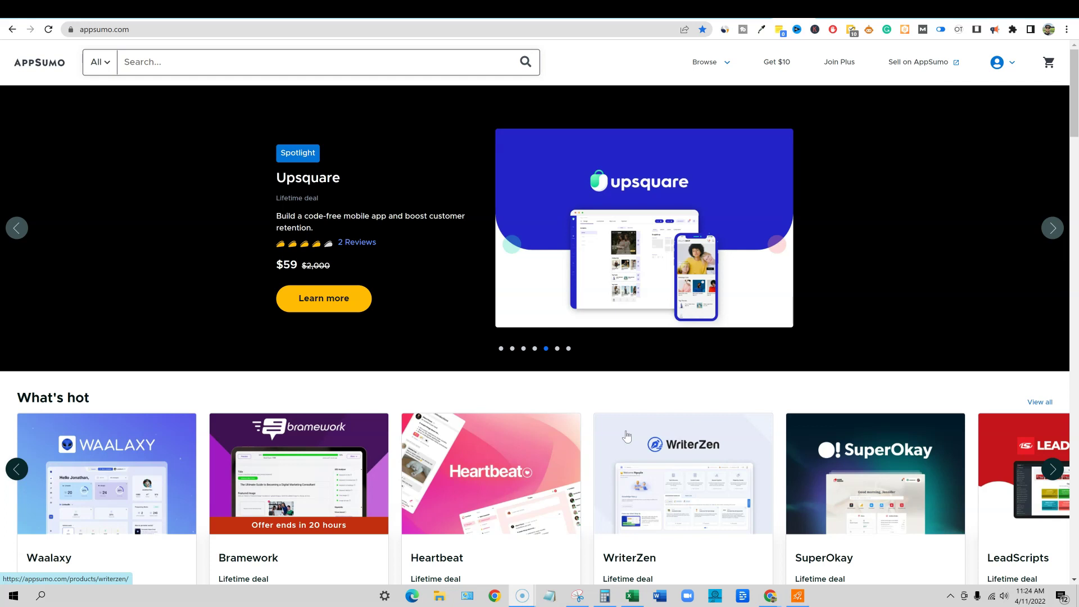
# Scroll the AppSumo homepage down to the What's hot deals, where Bramework is listed at $79.
pyautogui.scroll(-3, 267, 478)
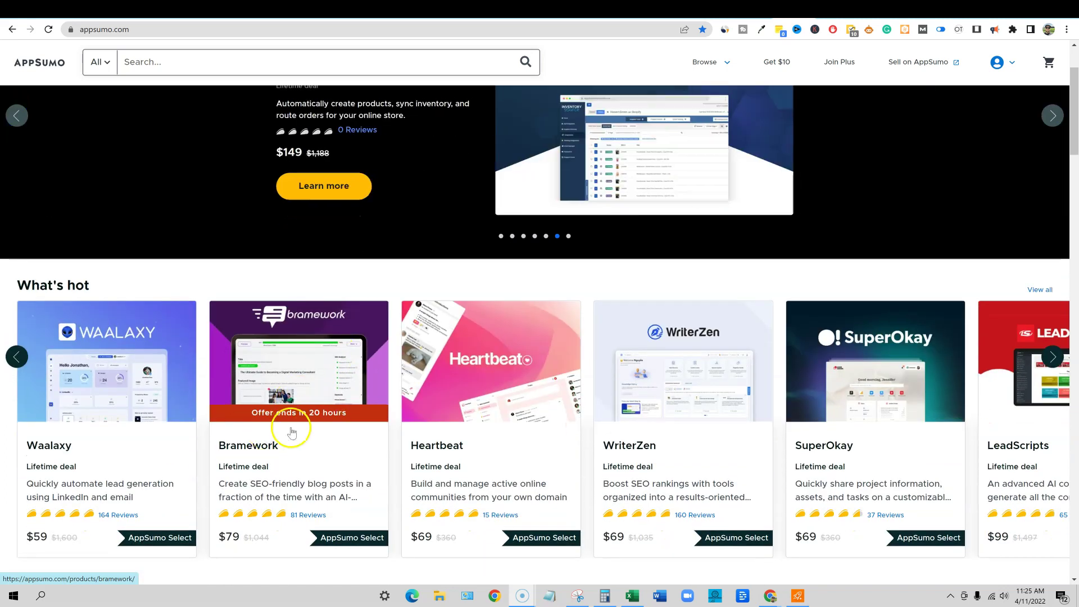
pyautogui.scroll(-1, 313, 487)
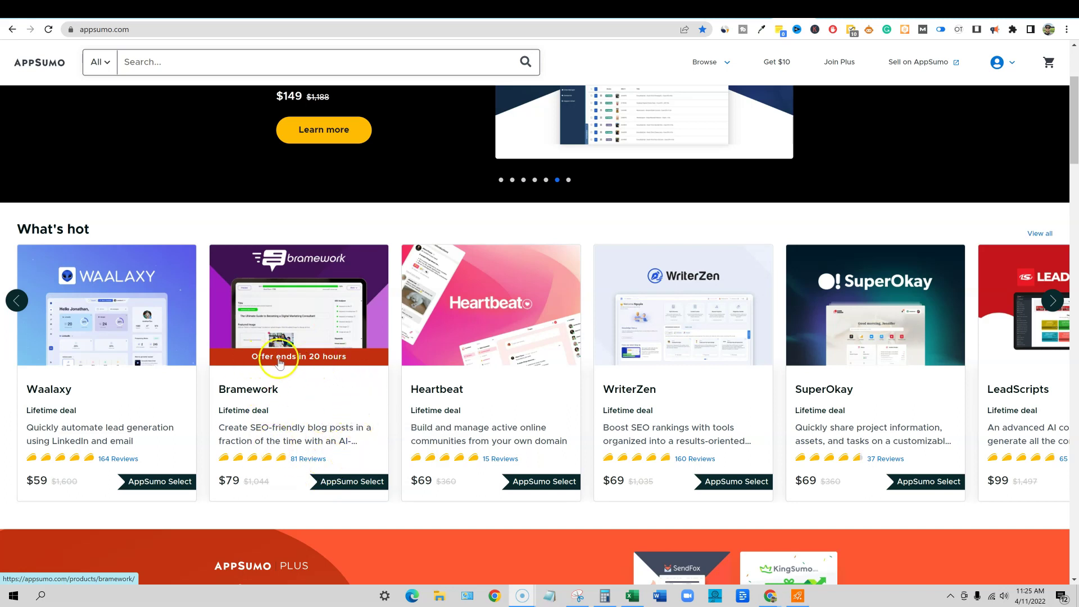
pyautogui.click(323, 500)
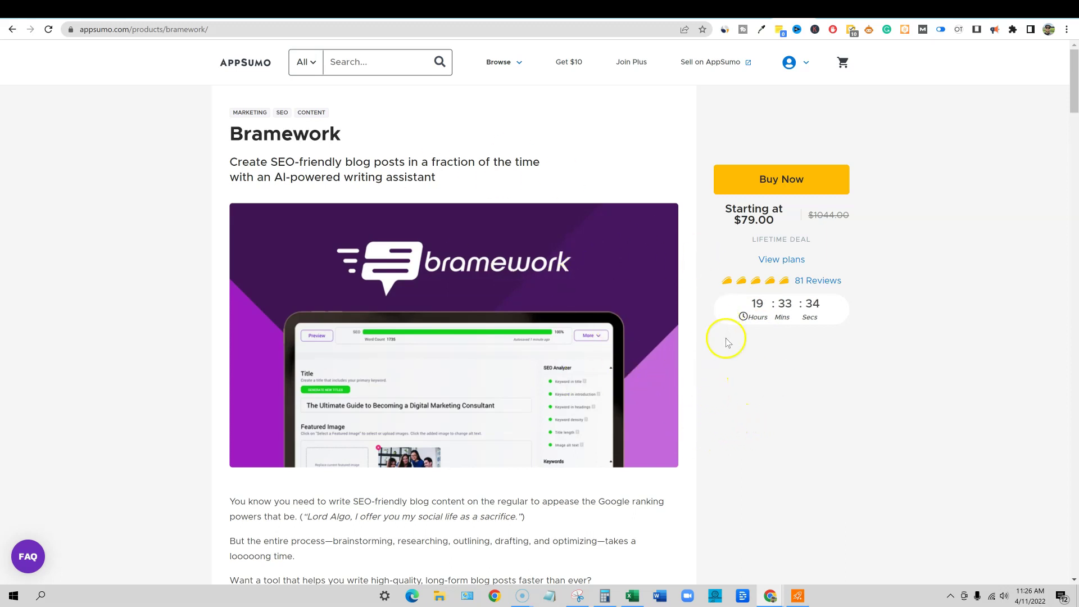
pyautogui.scroll(-1, 727, 351)
pyautogui.scroll(-5, 727, 351)
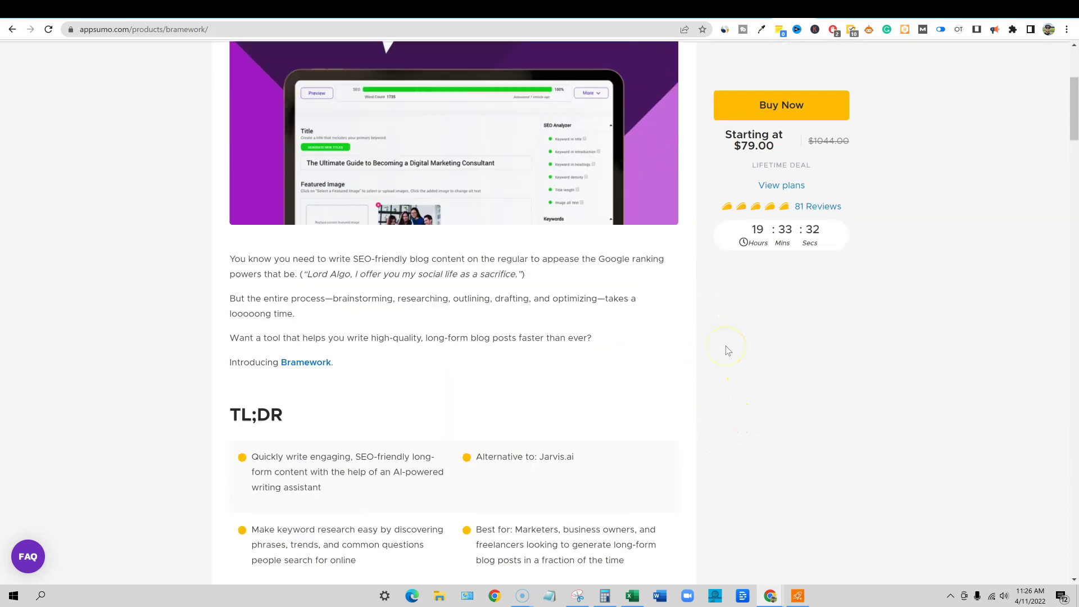
pyautogui.scroll(6, 728, 349)
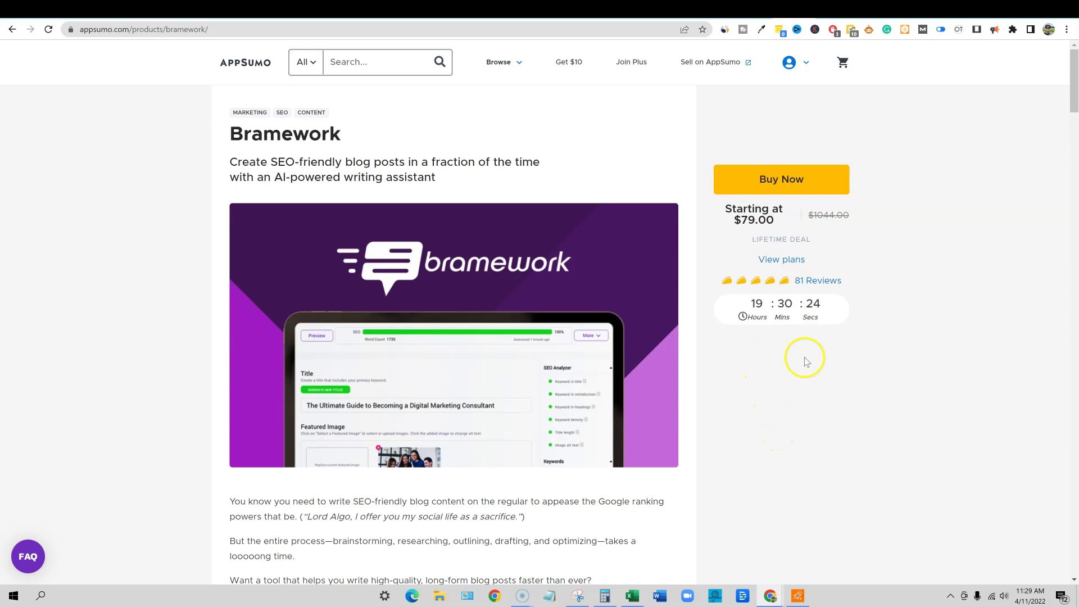
# Scroll past the Bramework deal video to the Blog Outlines and Title Generator screenshots.
pyautogui.scroll(-2, 742, 393)
pyautogui.scroll(2, 730, 371)
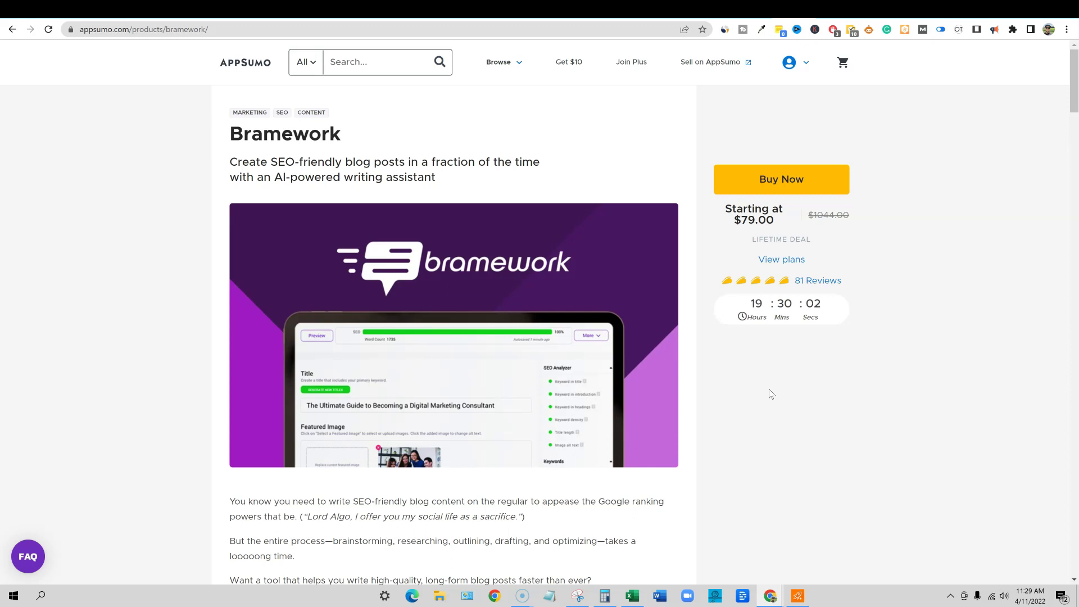
pyautogui.scroll(-20, 809, 326)
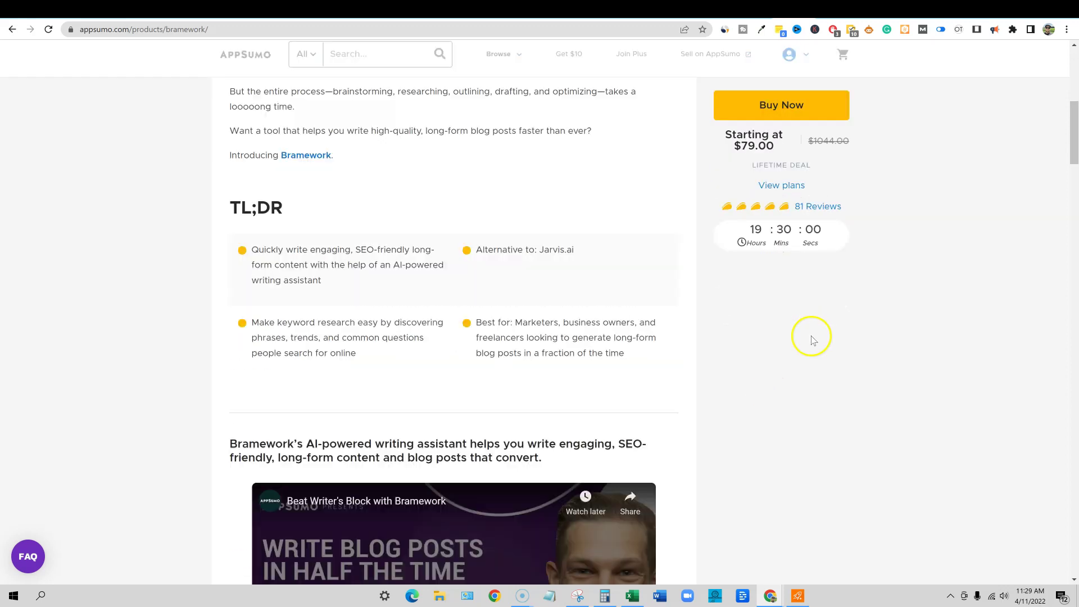
# Scroll to the License Tier 1–3 pricing cards: $79, $159 and $239 for 2, 5 and 10 users.
pyautogui.scroll(-20, 729, 347)
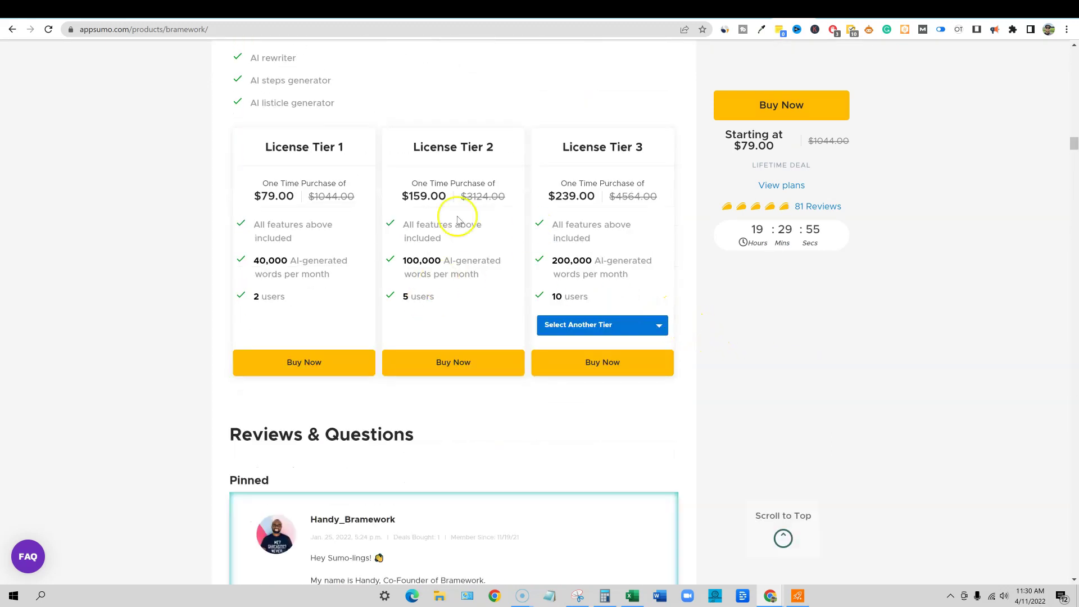
pyautogui.scroll(2, 434, 206)
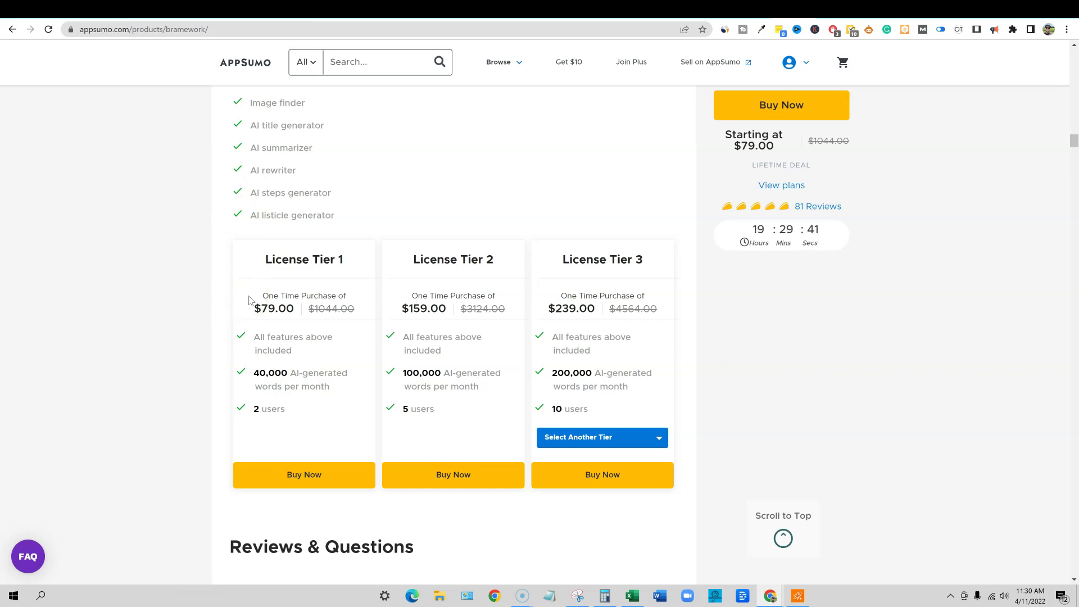
pyautogui.click(287, 385)
pyautogui.click(292, 388)
pyautogui.click(302, 389)
pyautogui.click(337, 276)
# Switch the third card to License Tier 4 ($399, 500,000 words, 20 users), then review the cards.
pyautogui.click(638, 437)
pyautogui.click(599, 476)
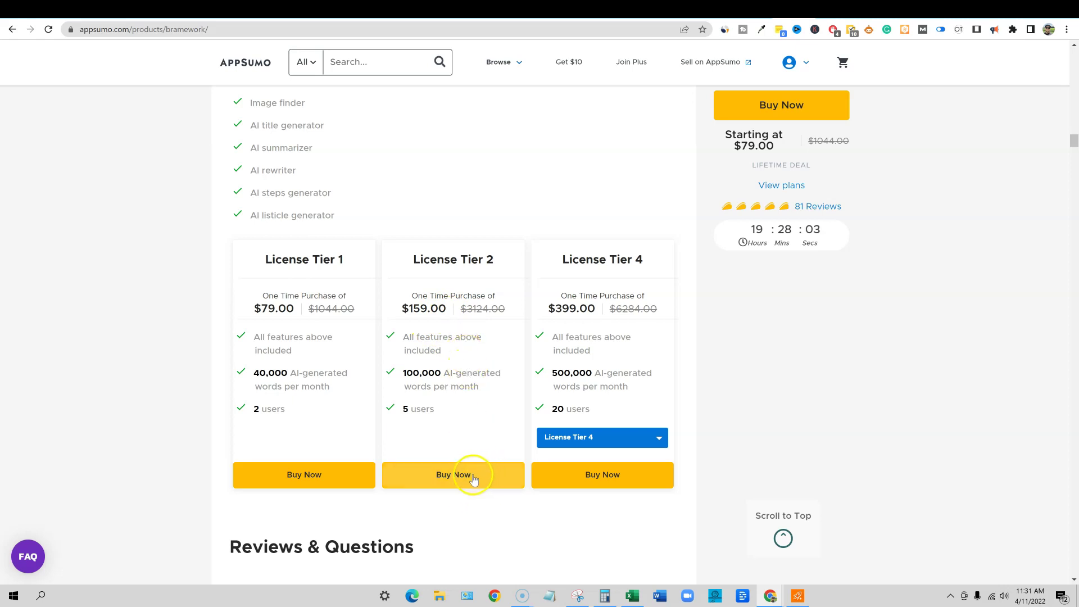
pyautogui.scroll(-6, 472, 477)
pyautogui.scroll(2, 472, 476)
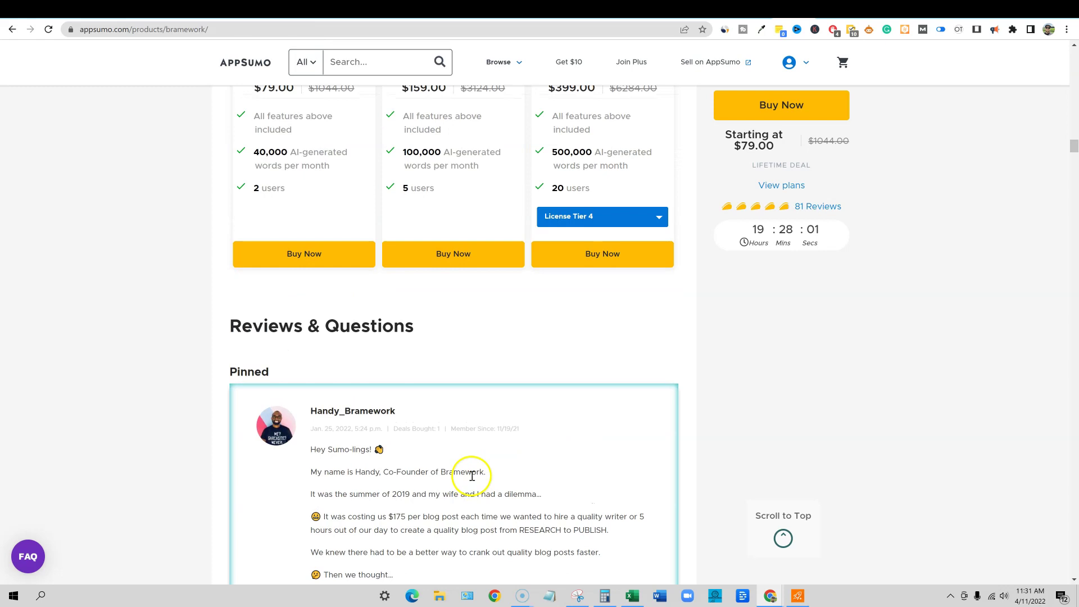
pyautogui.scroll(5, 472, 476)
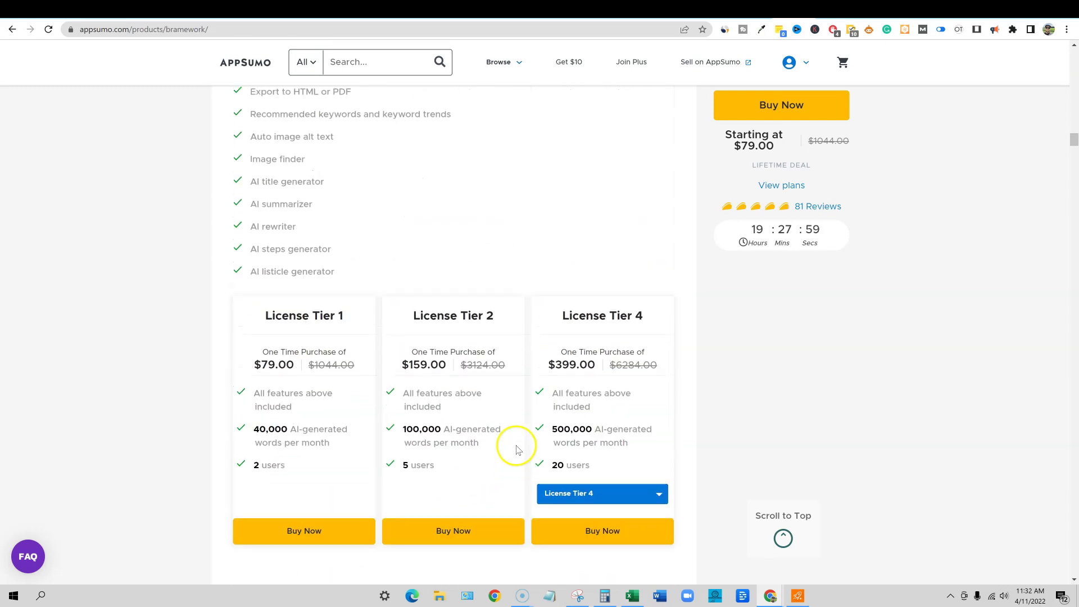
pyautogui.scroll(2, 517, 477)
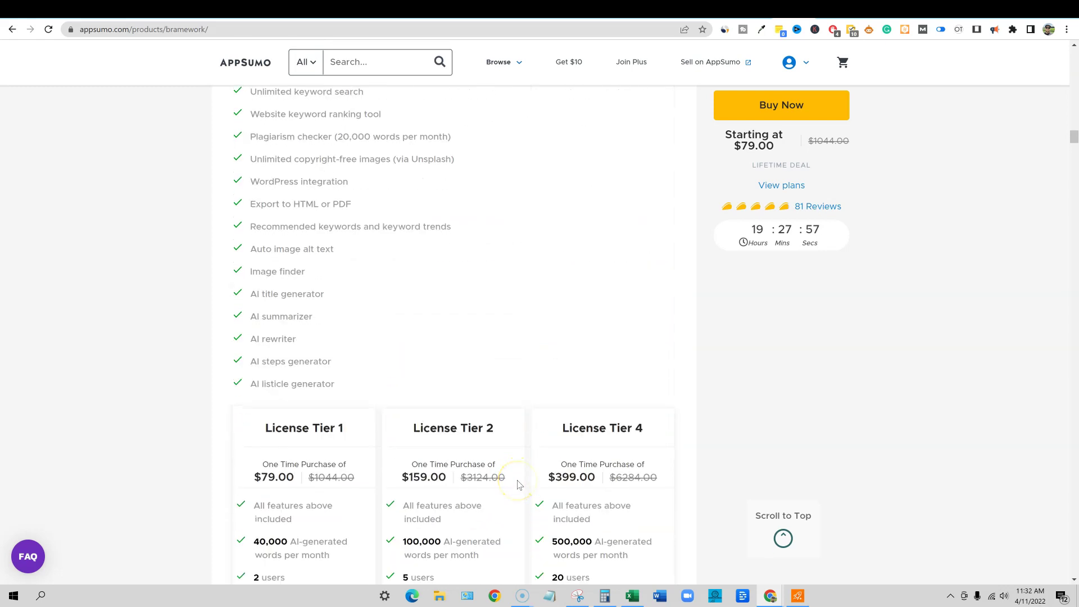
pyautogui.scroll(-2, 517, 484)
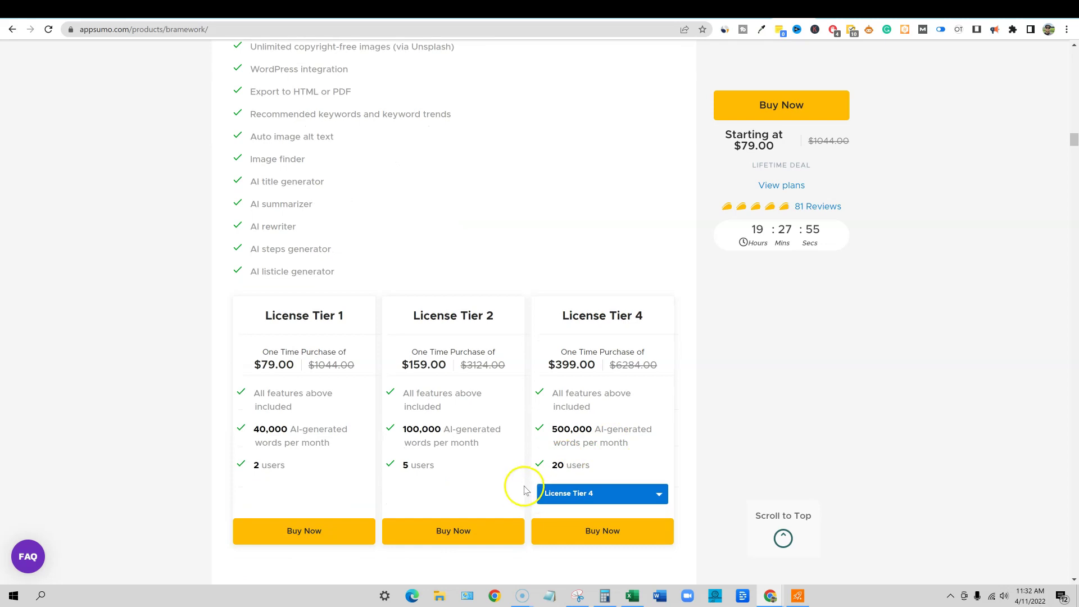
pyautogui.scroll(1, 499, 492)
pyautogui.scroll(-1, 495, 494)
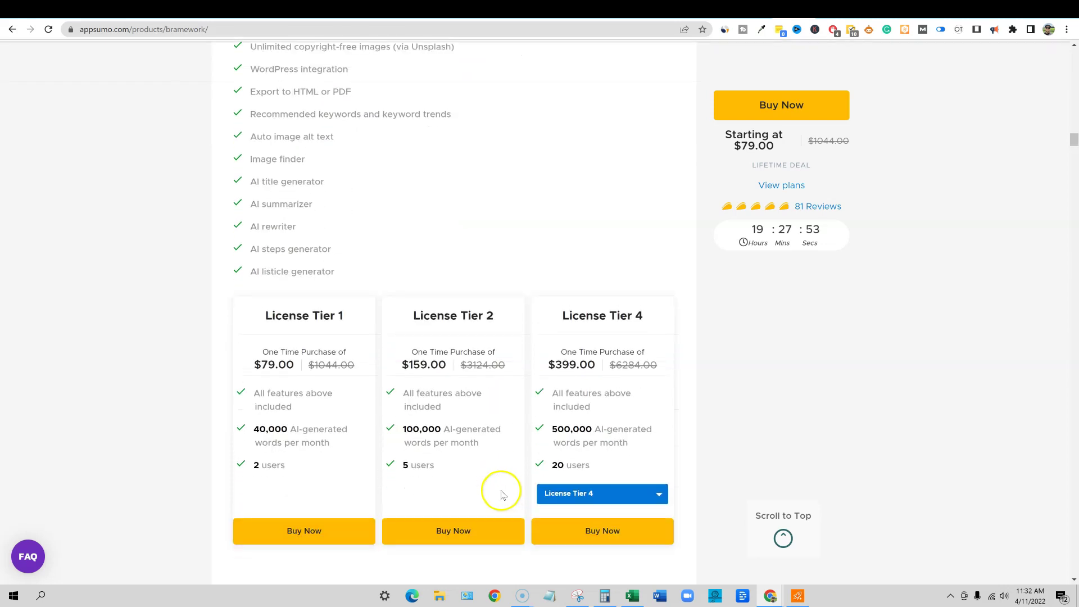
# Buy the Bramework License Tier 2 deal on AppSumo.
pyautogui.click(462, 532)
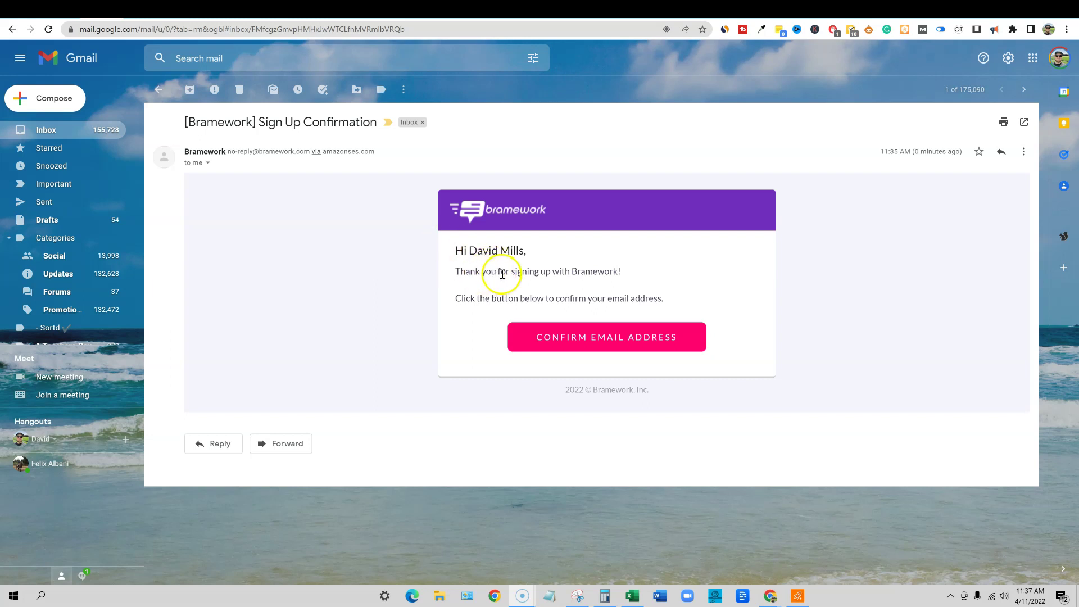
# Confirm the Bramework account's email, then step through and finish the dashboard welcome tour.
pyautogui.click(612, 339)
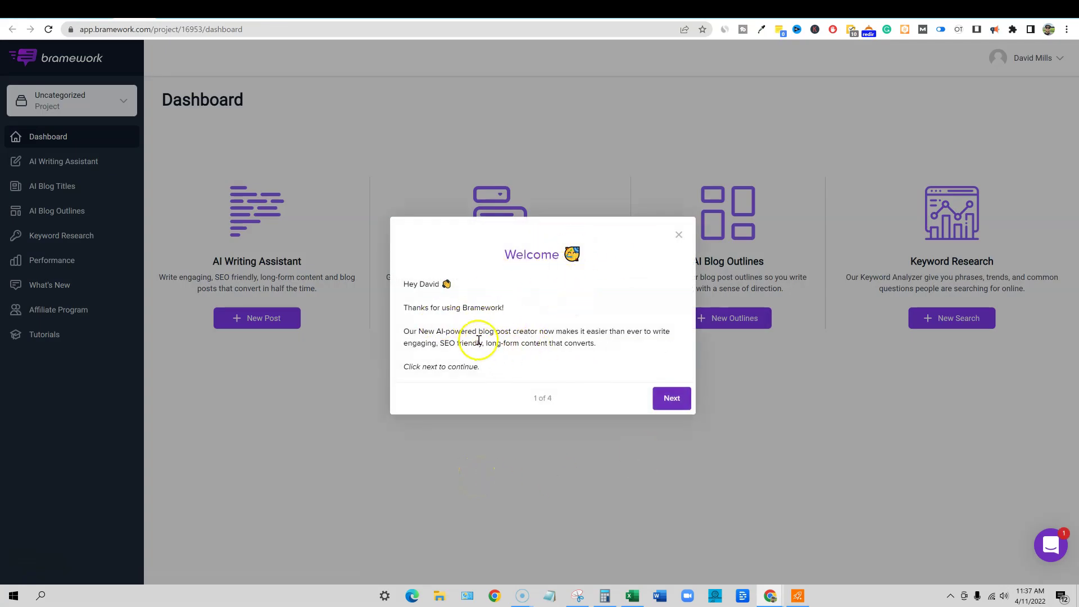
pyautogui.click(671, 398)
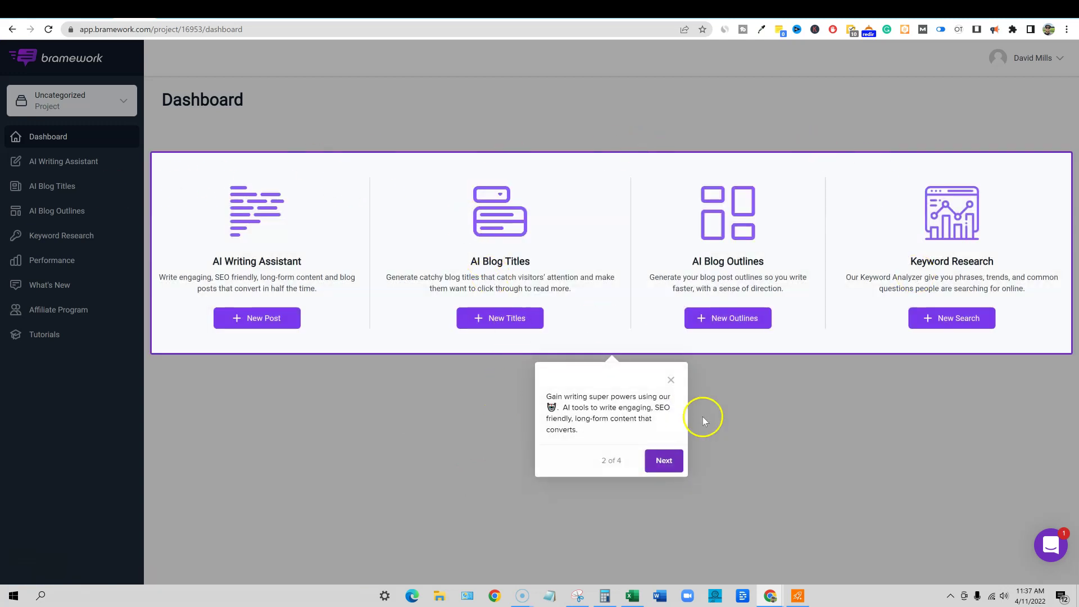
pyautogui.click(664, 458)
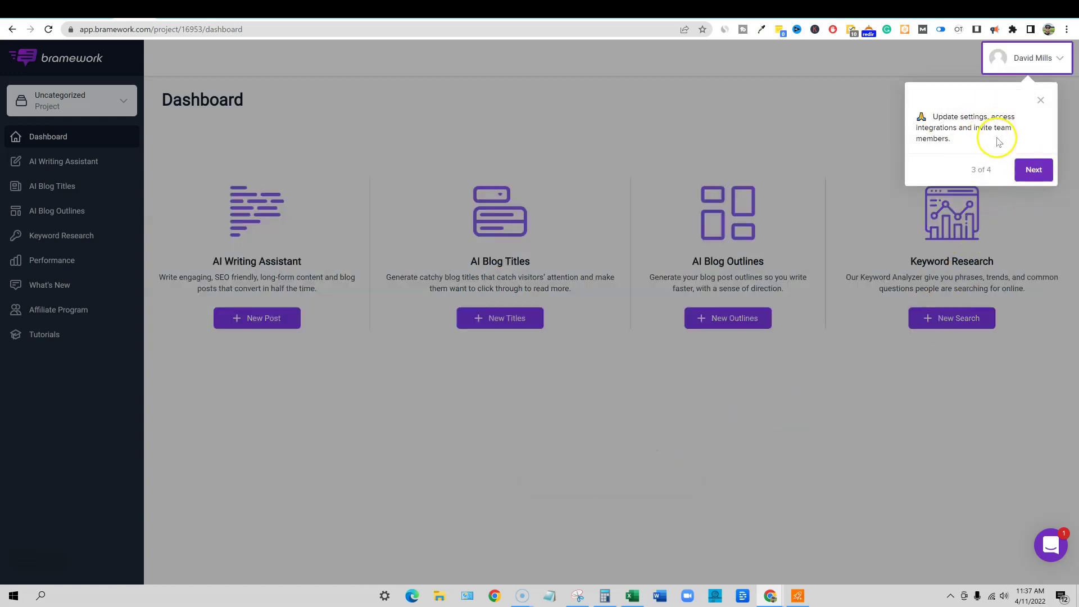
pyautogui.click(1033, 169)
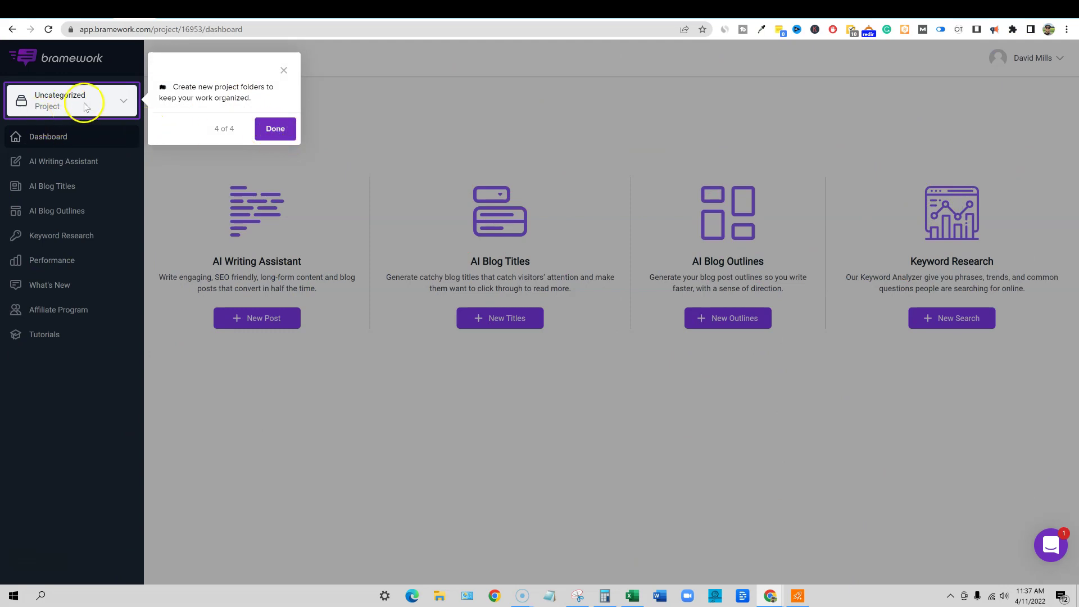
pyautogui.click(277, 129)
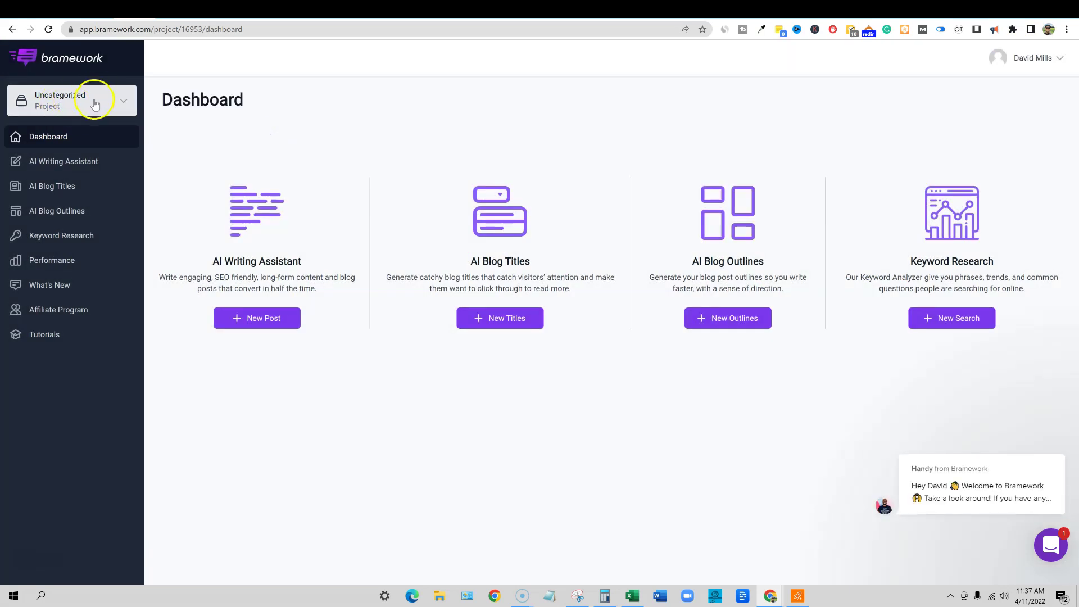
# Check the project list without switching projects, then go to My Account from the profile menu.
pyautogui.click(120, 103)
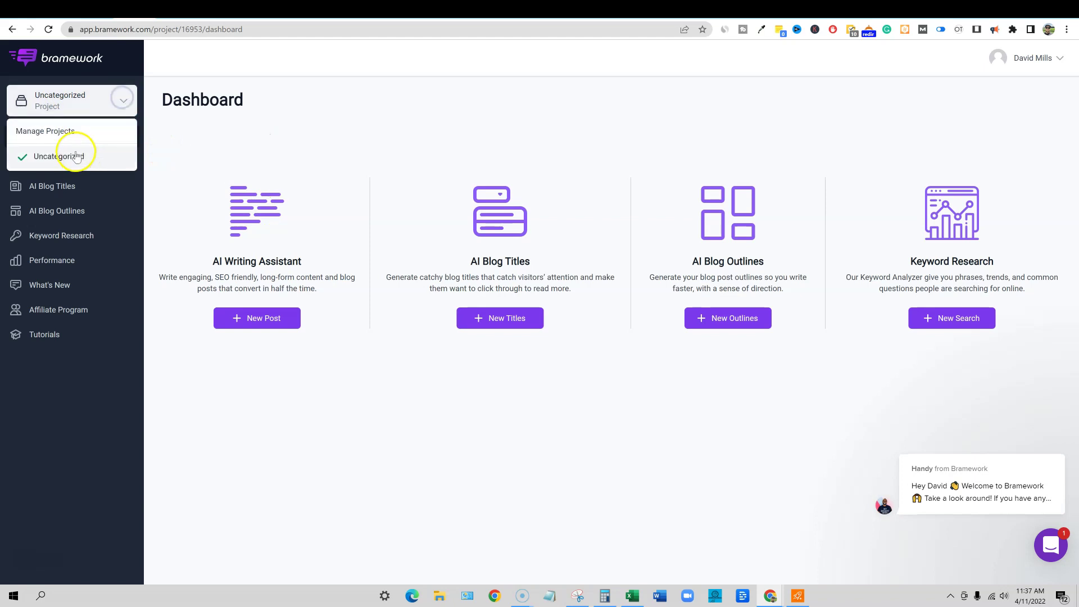
pyautogui.click(124, 104)
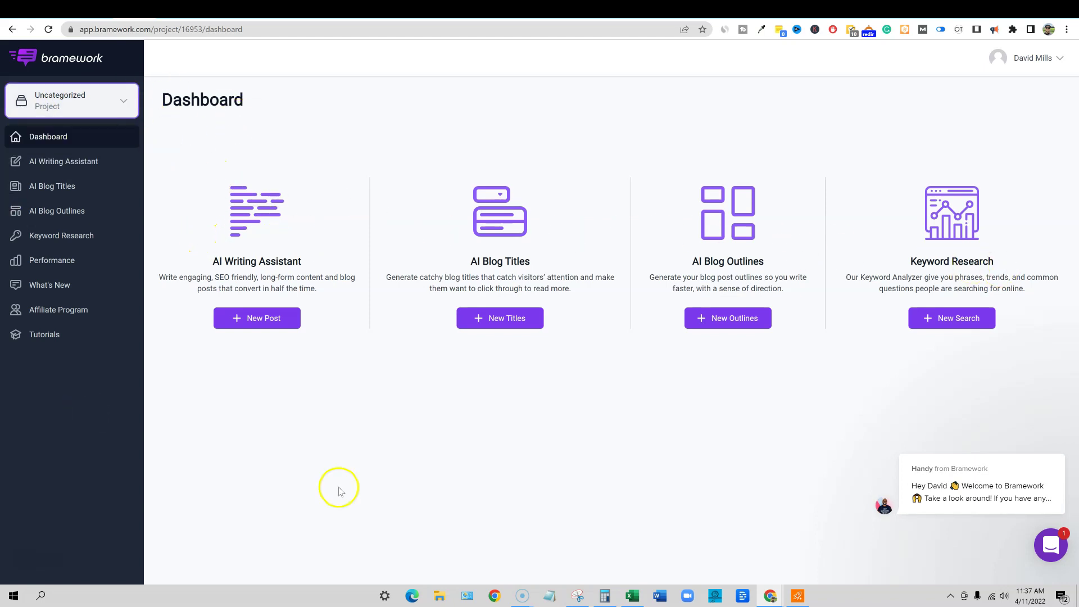
pyautogui.click(1060, 61)
pyautogui.click(1000, 108)
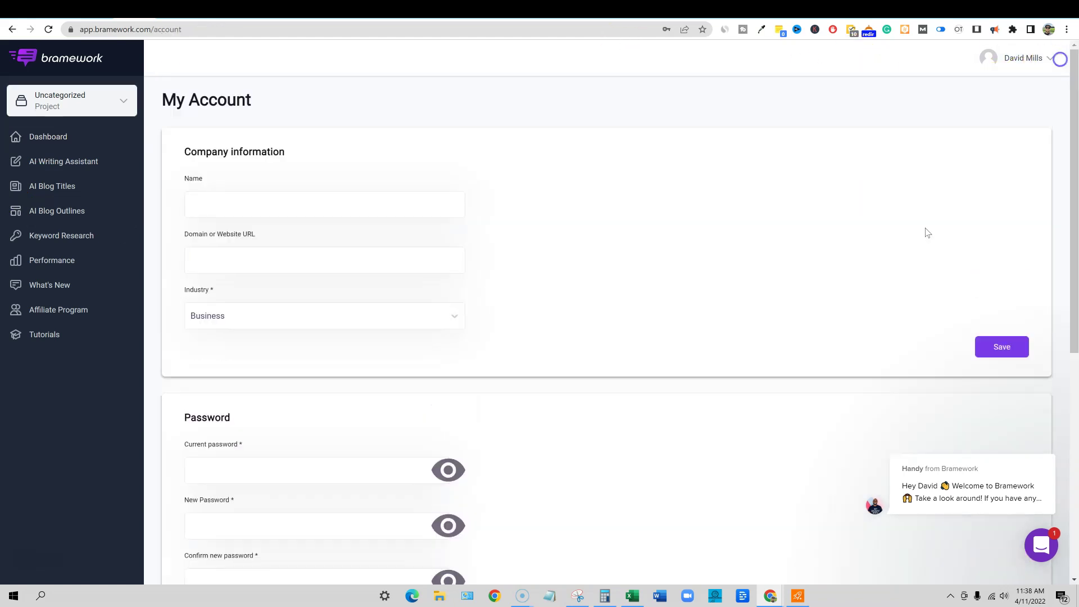
pyautogui.click(1049, 61)
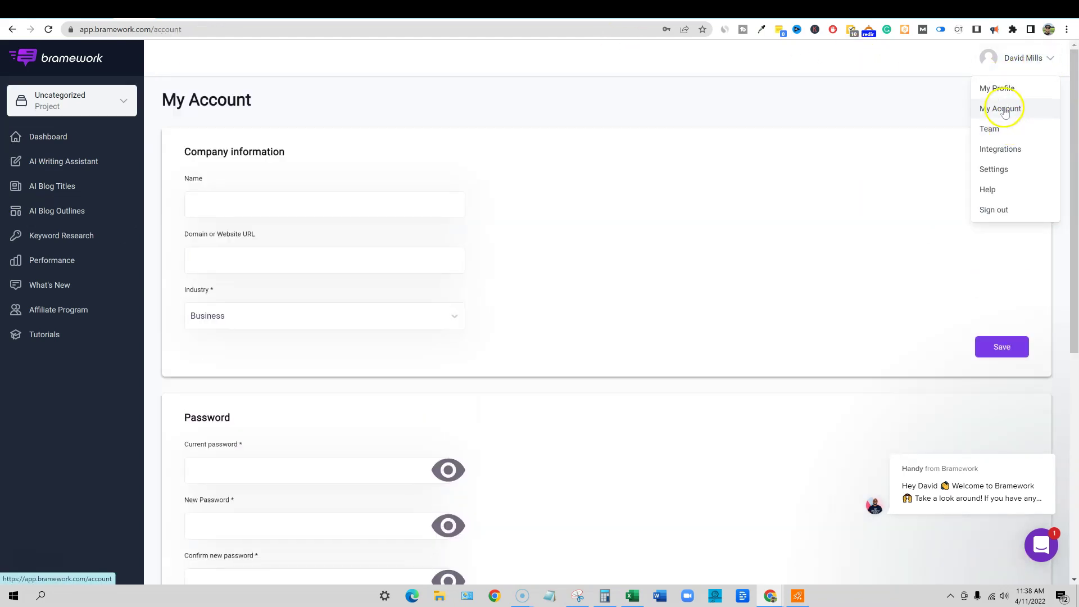
pyautogui.click(903, 107)
pyautogui.scroll(-6, 385, 240)
pyautogui.scroll(-1, 384, 241)
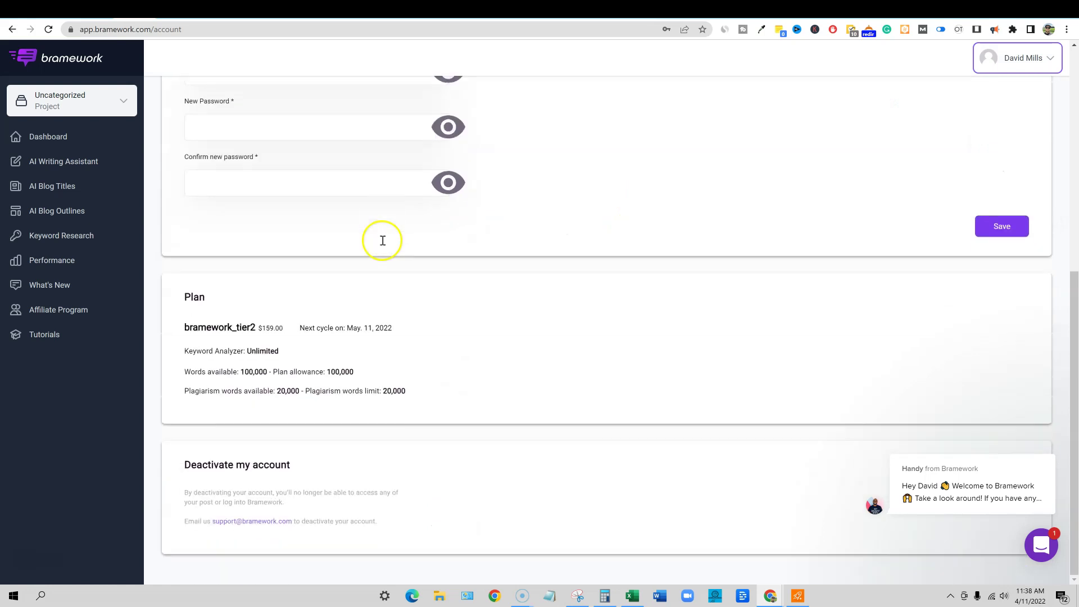
pyautogui.moveTo(194, 325); pyautogui.dragTo(408, 334)
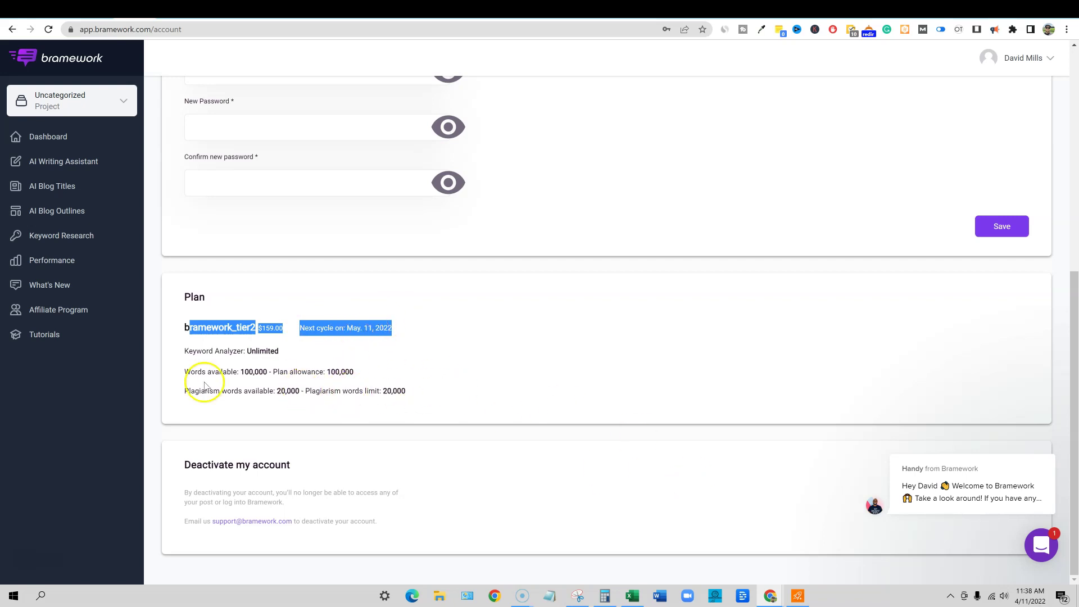
pyautogui.moveTo(219, 351); pyautogui.dragTo(308, 353)
pyautogui.moveTo(211, 371); pyautogui.dragTo(360, 376)
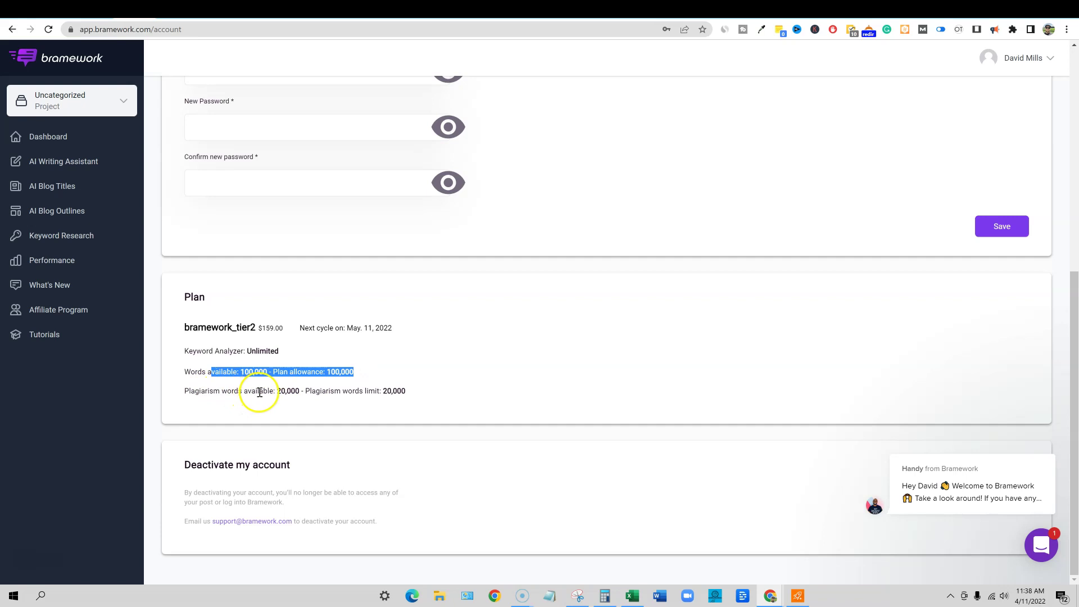
pyautogui.moveTo(260, 392); pyautogui.dragTo(185, 392)
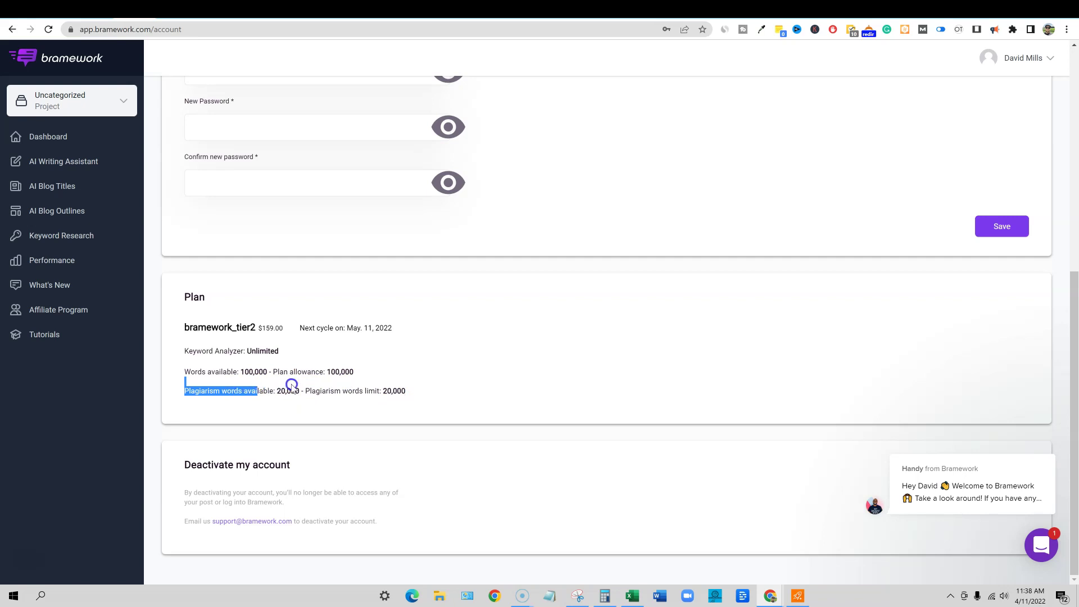
pyautogui.click(326, 389)
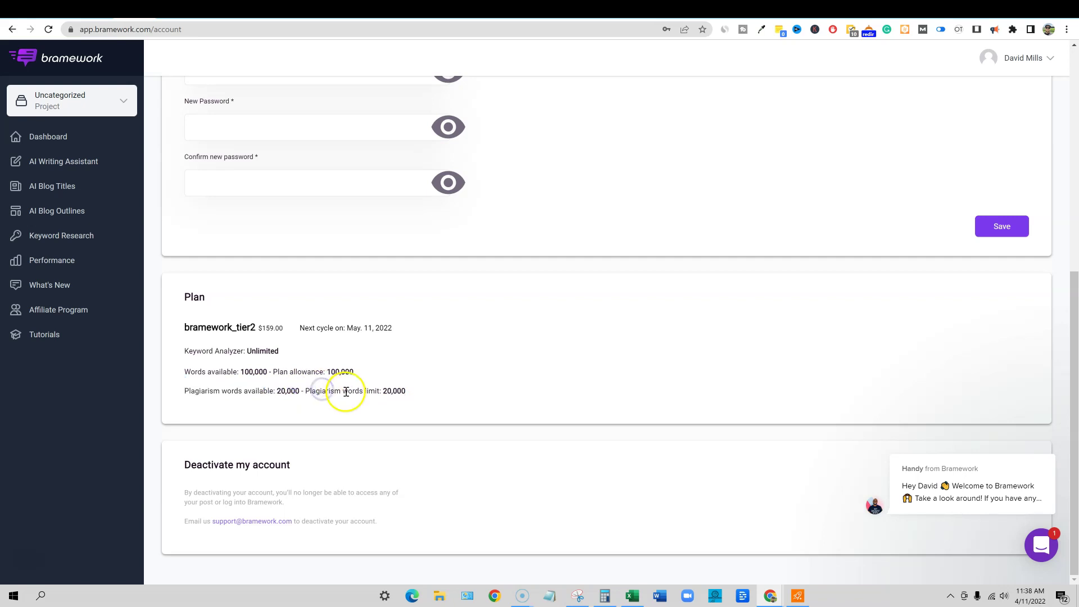
pyautogui.scroll(6, 346, 388)
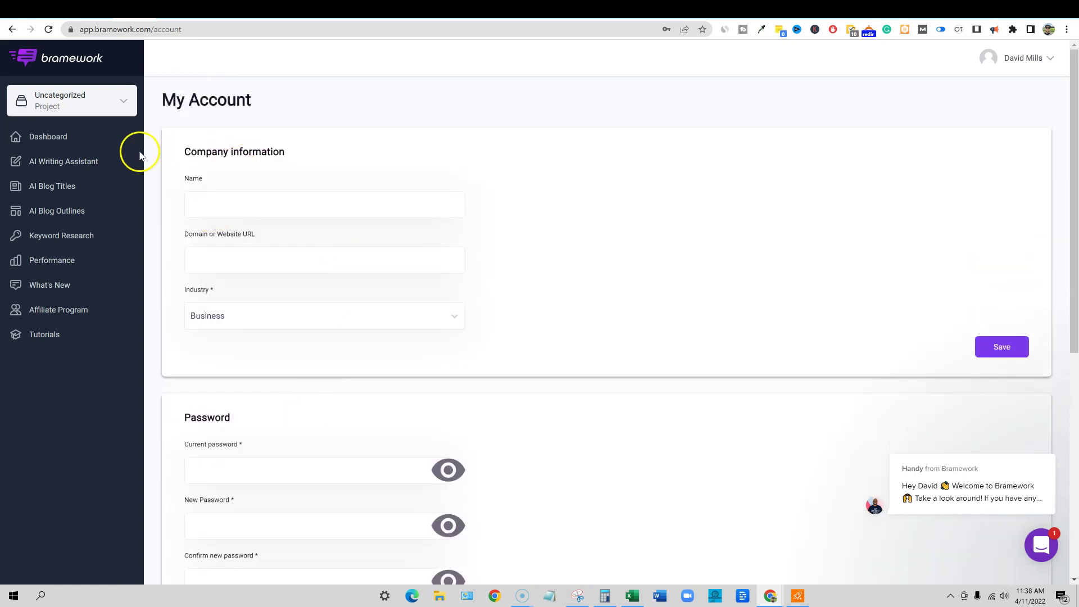
# Go from the Dashboard to the empty Keyword Research page and center the keyword spreadsheet window.
pyautogui.click(53, 147)
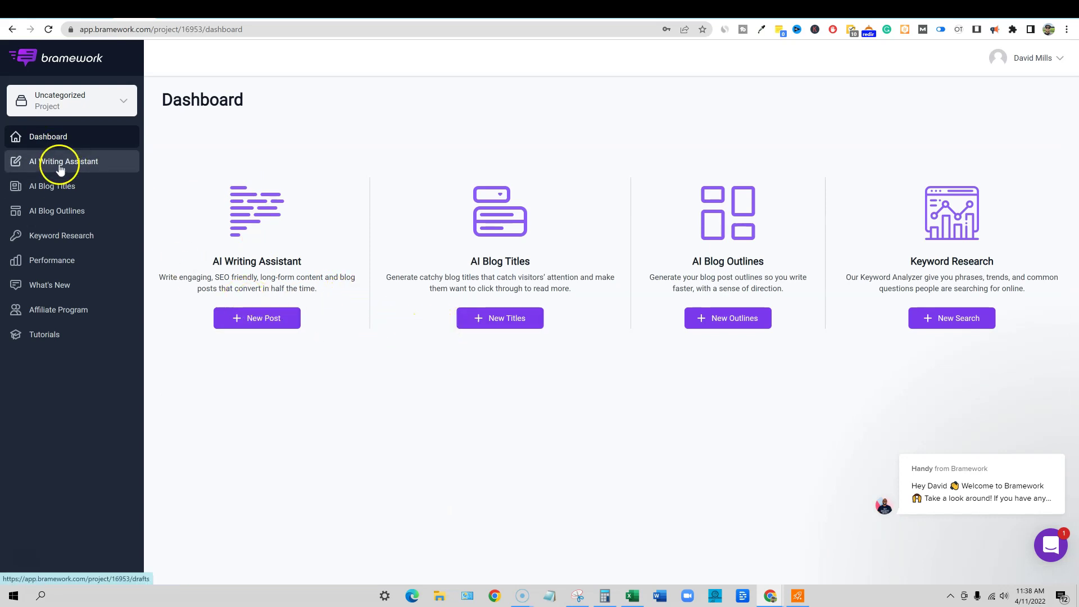
pyautogui.click(67, 234)
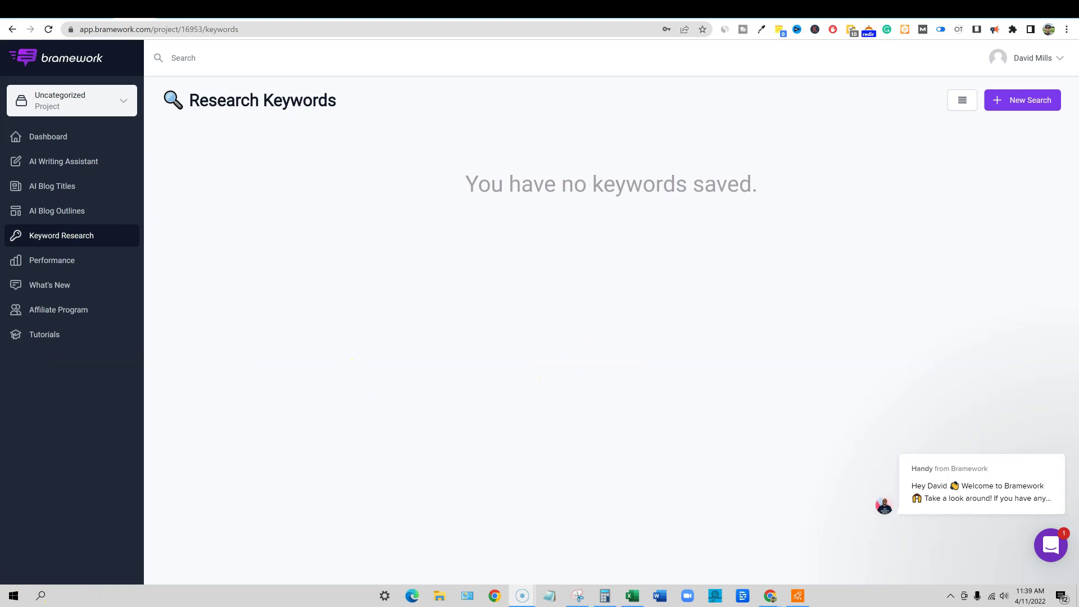
pyautogui.moveTo(777, 94); pyautogui.dragTo(515, 184)
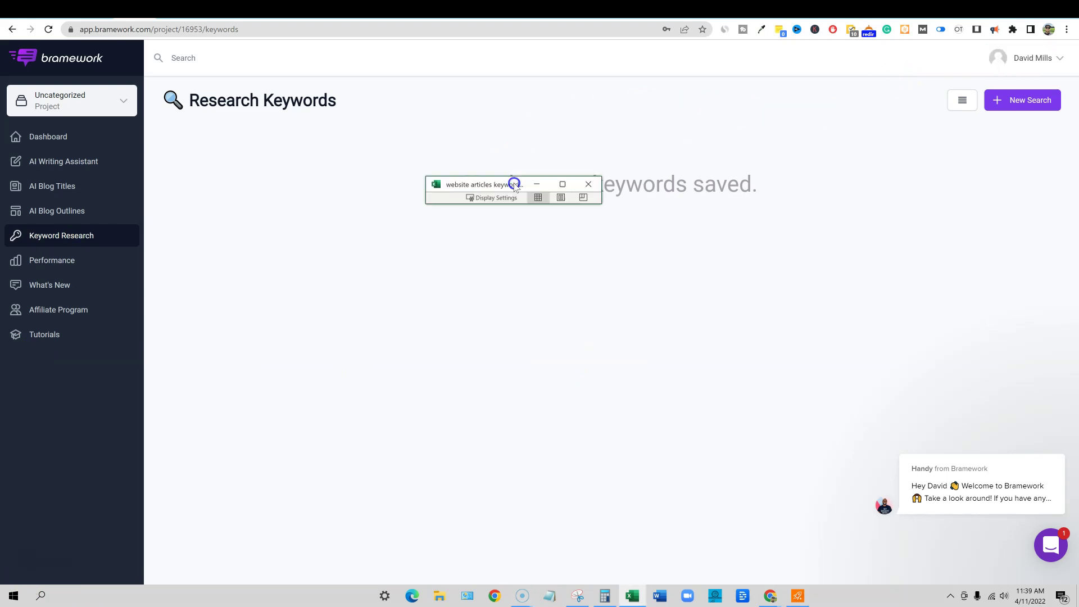
# Maximize the keyword tracker and inspect the AI Writing Tool entries like bramework/jasper and bramework/outranking.
pyautogui.click(563, 185)
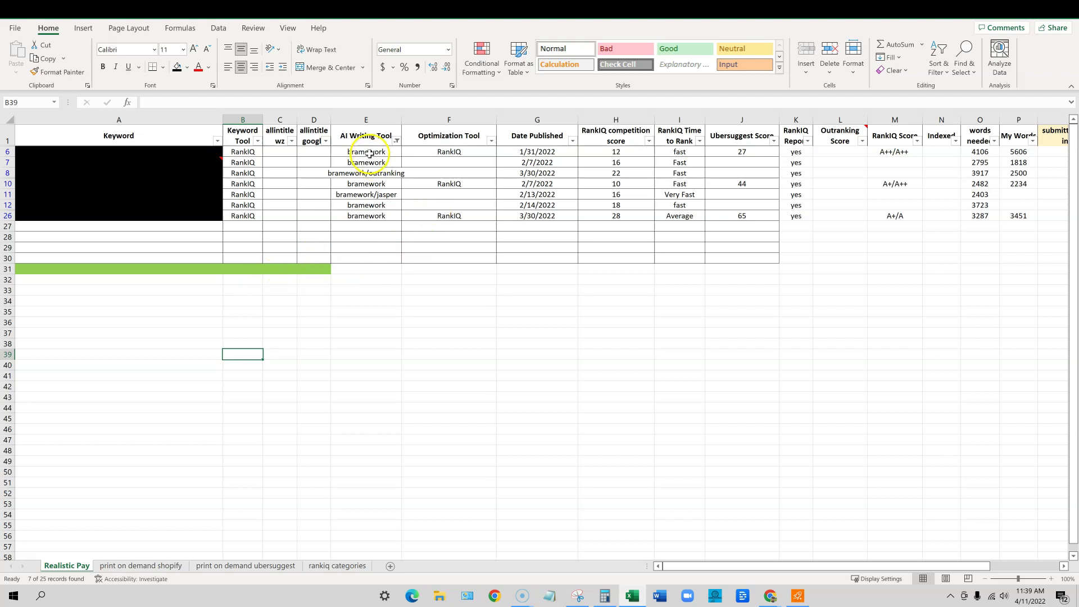
pyautogui.moveTo(368, 153); pyautogui.dragTo(360, 214)
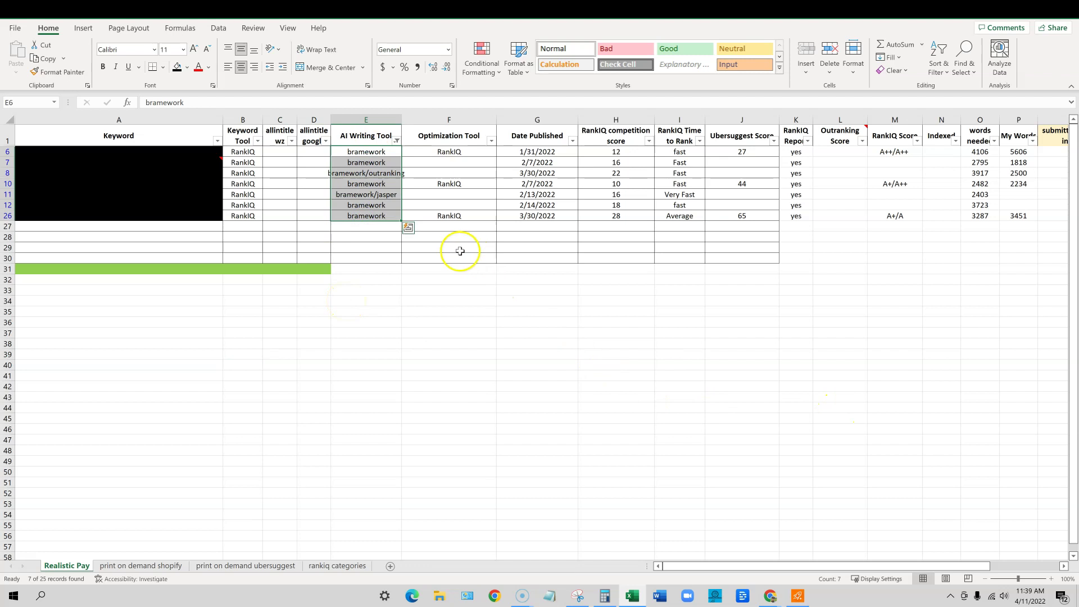
pyautogui.click(379, 252)
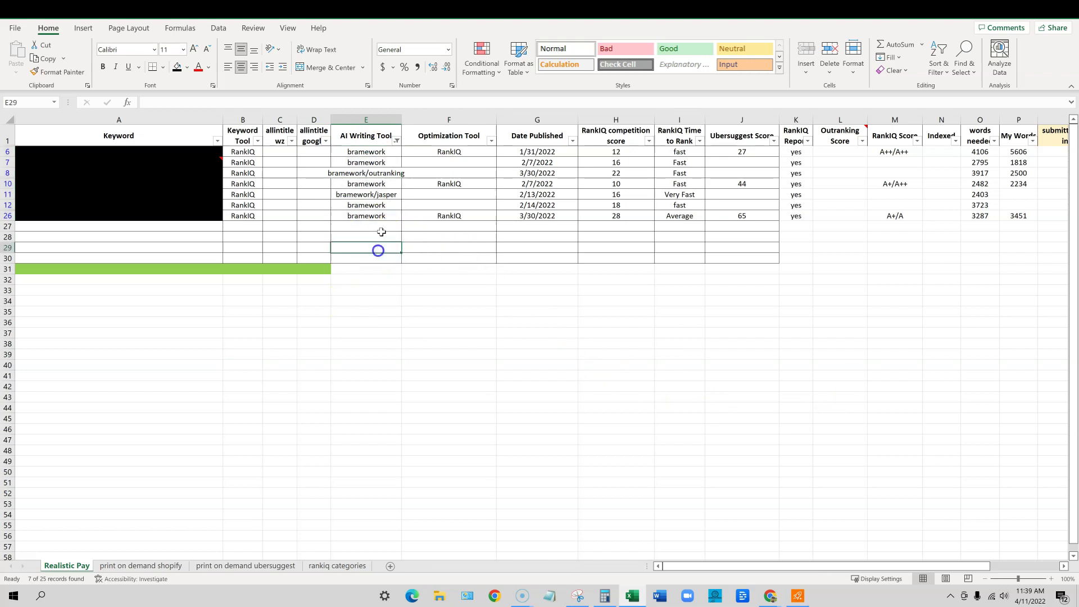
pyautogui.click(368, 194)
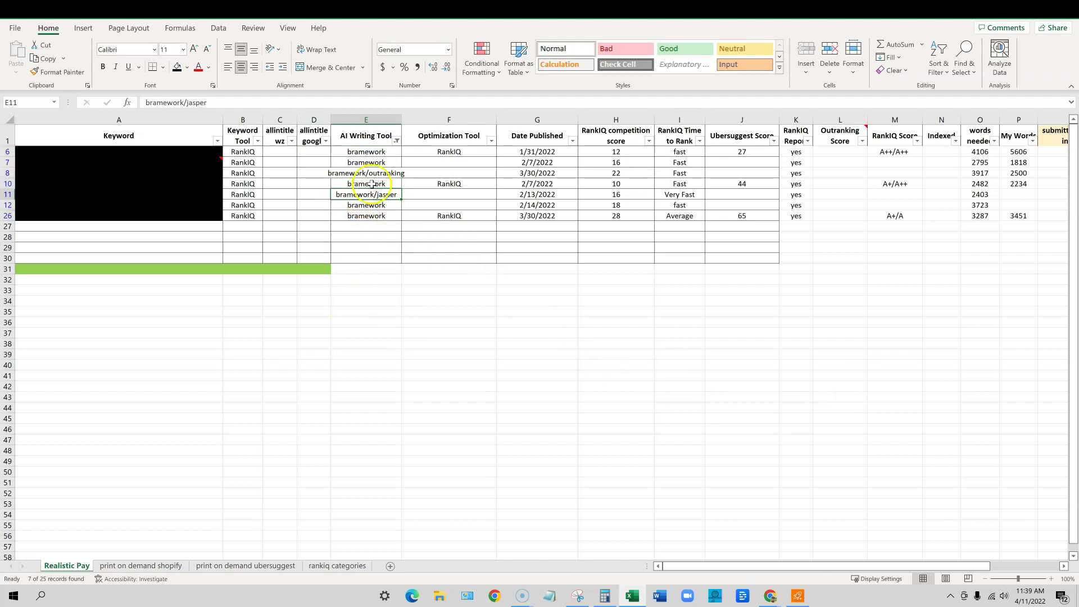
pyautogui.click(363, 175)
pyautogui.moveTo(373, 152); pyautogui.dragTo(380, 163)
pyautogui.click(384, 215)
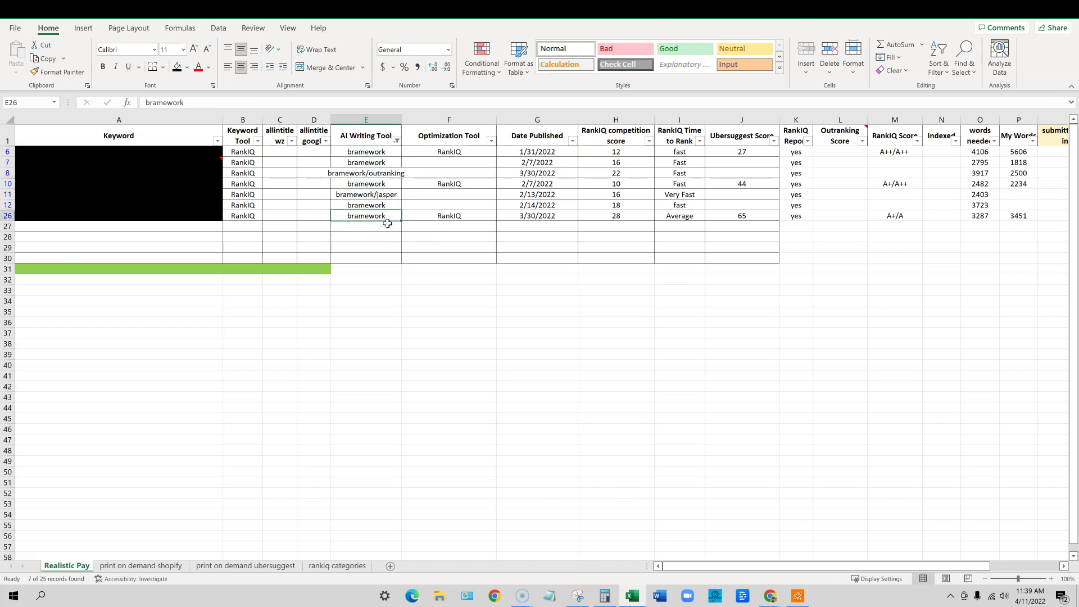
# Select the Keyword Tool, Optimization Tool, AI Writing Tool and Date Published columns for every article.
pyautogui.click(247, 153)
pyautogui.moveTo(247, 155); pyautogui.dragTo(261, 215)
pyautogui.click(381, 215)
pyautogui.moveTo(247, 152); pyautogui.dragTo(251, 226)
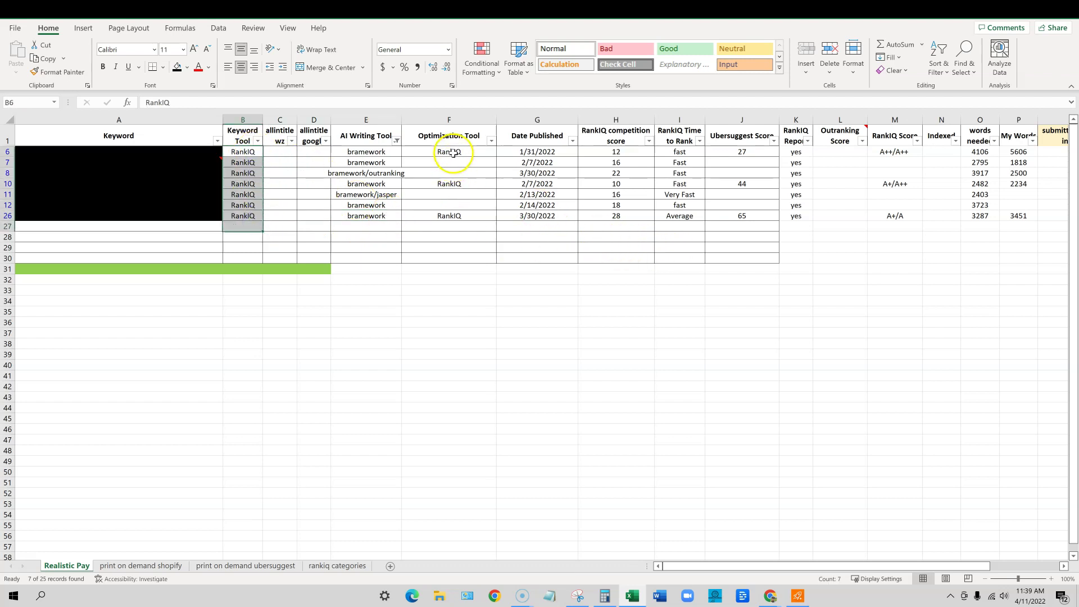
pyautogui.moveTo(448, 151); pyautogui.dragTo(457, 218)
pyautogui.moveTo(364, 153); pyautogui.dragTo(364, 217)
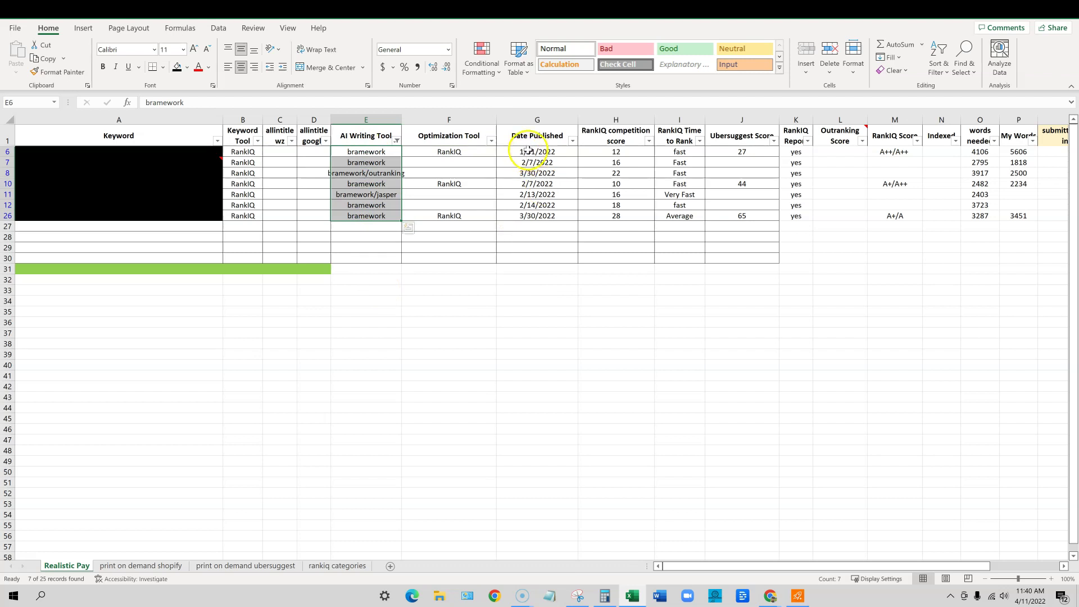
pyautogui.moveTo(528, 151); pyautogui.dragTo(522, 220)
pyautogui.click(631, 237)
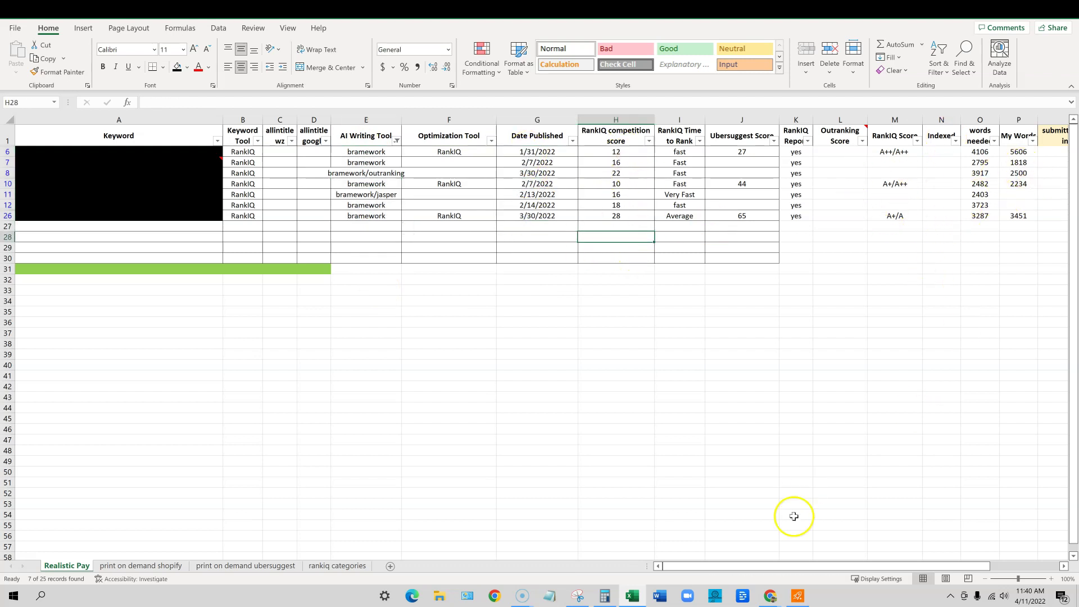
# Reselect the AI Writing Tool entries, then minimize Excel.
pyautogui.moveTo(759, 566); pyautogui.dragTo(554, 556)
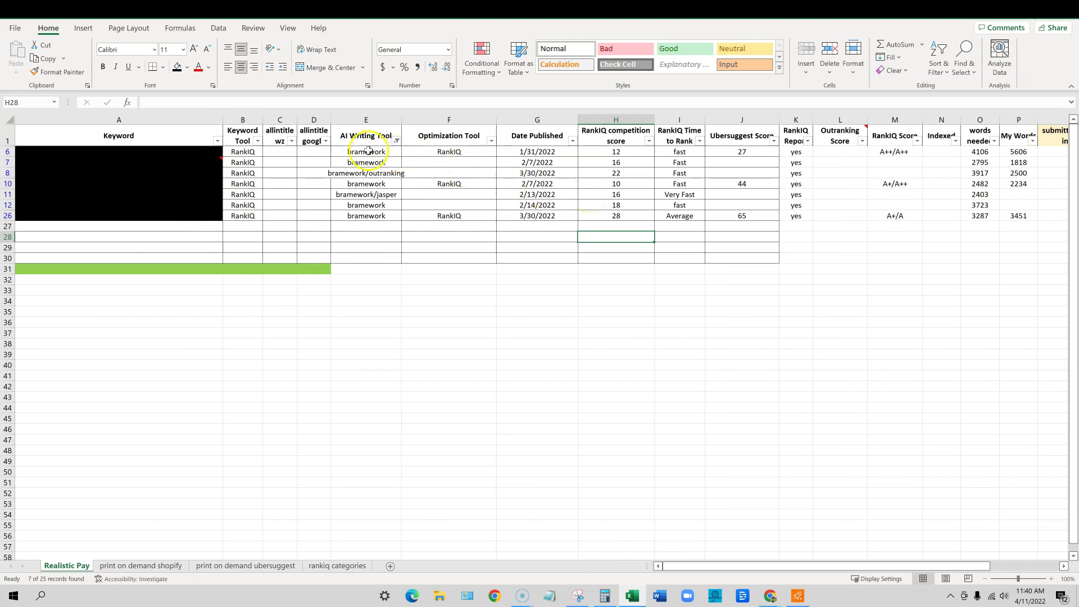
pyautogui.moveTo(365, 151); pyautogui.dragTo(375, 220)
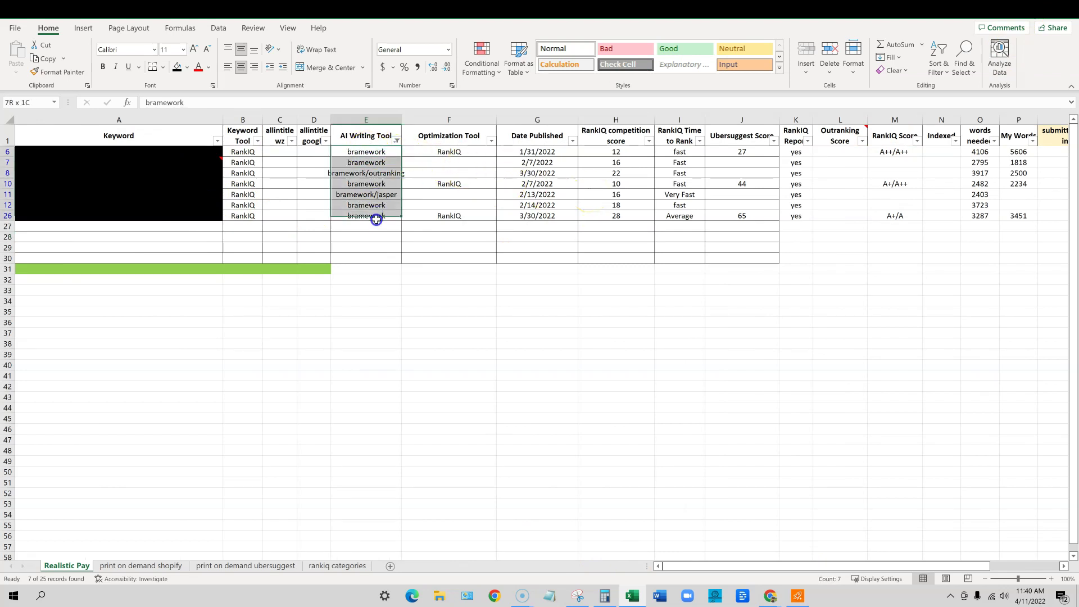
pyautogui.click(1022, 12)
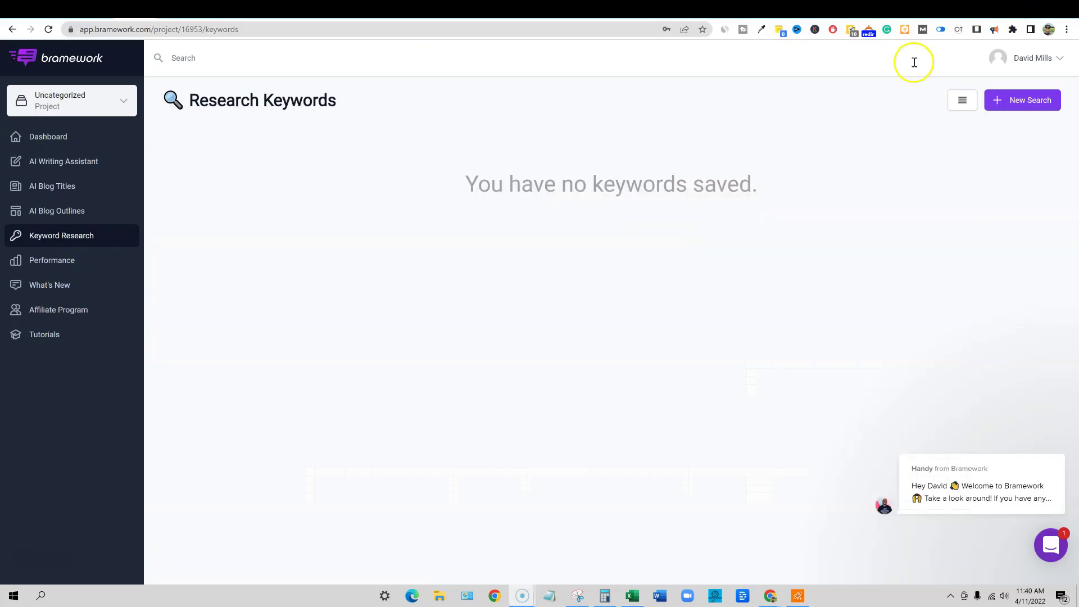
# Show page 9 of the incognito Google results for 'affiliate programs for youtubers', with Realistic Pay ranking first.
pyautogui.moveTo(770, 595)
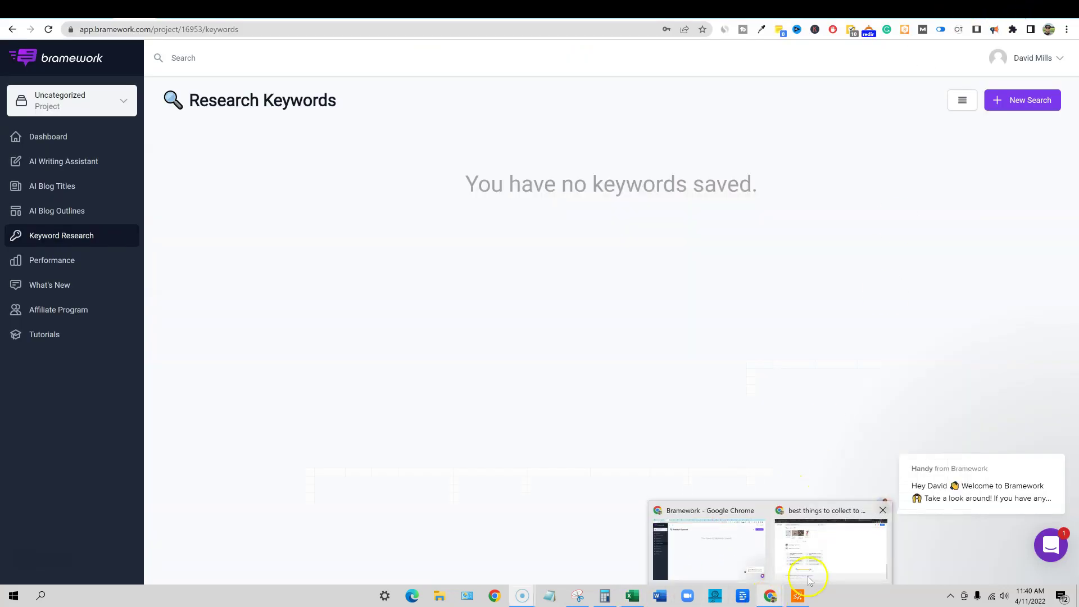
pyautogui.click(834, 548)
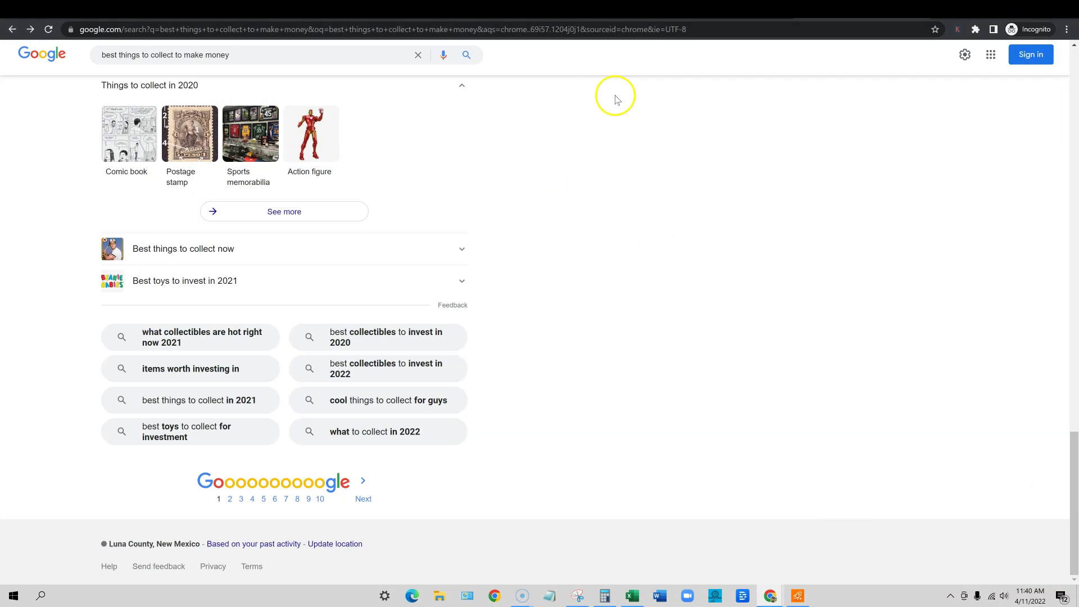
pyautogui.click(753, 8)
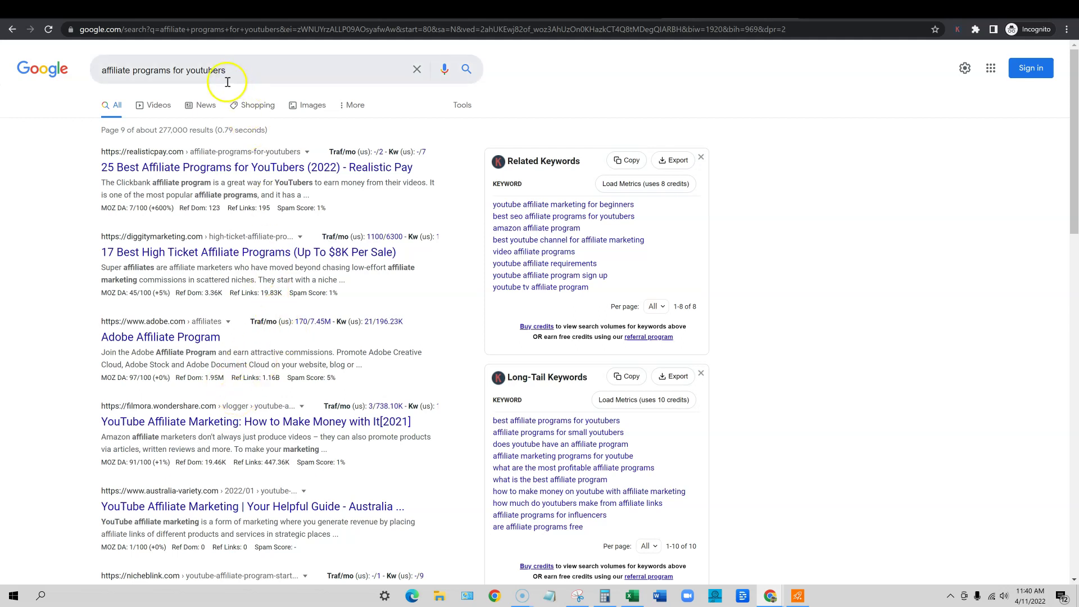
pyautogui.moveTo(232, 76); pyautogui.dragTo(99, 71)
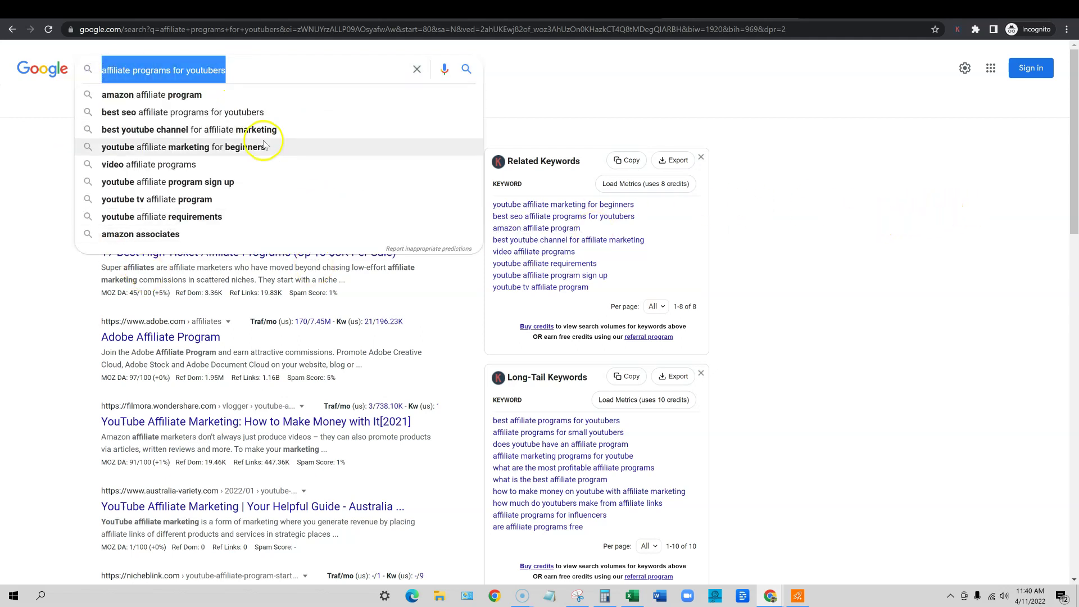
pyautogui.click(819, 176)
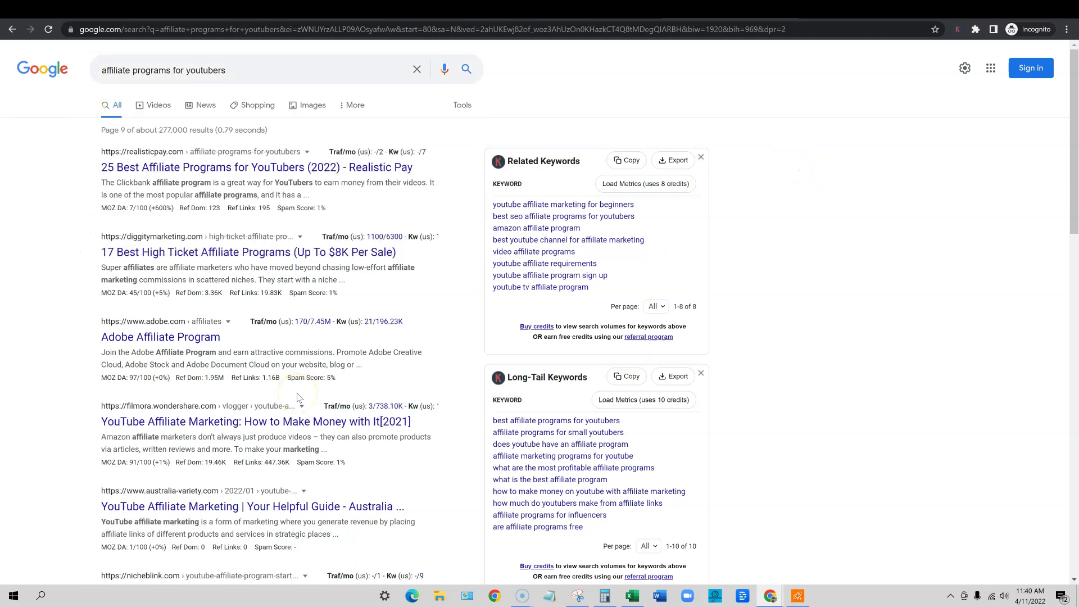
pyautogui.click(325, 397)
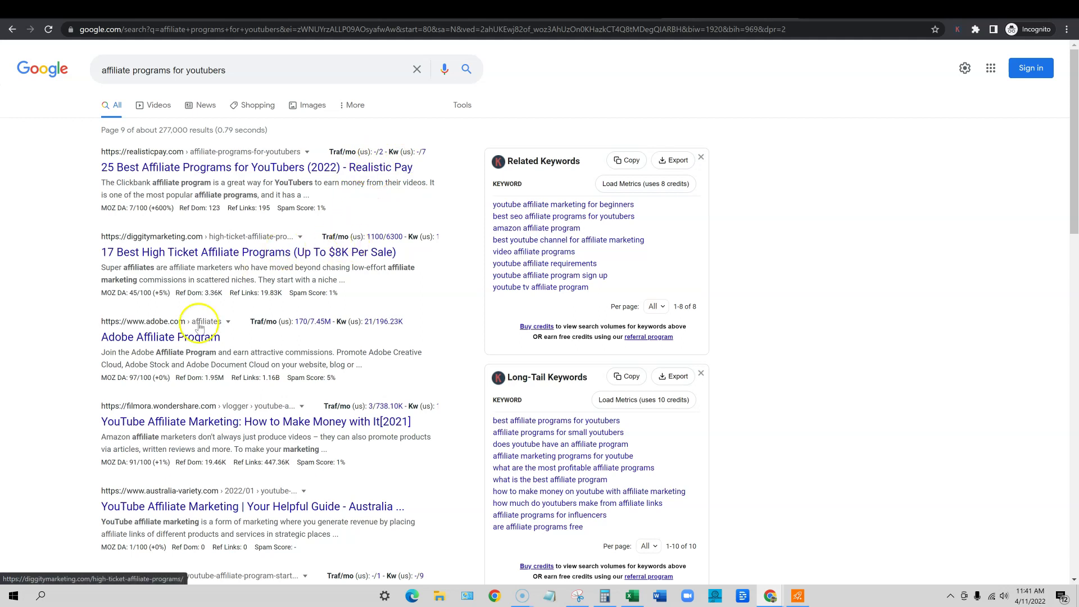
pyautogui.scroll(-1, 246, 398)
pyautogui.scroll(-5, 245, 398)
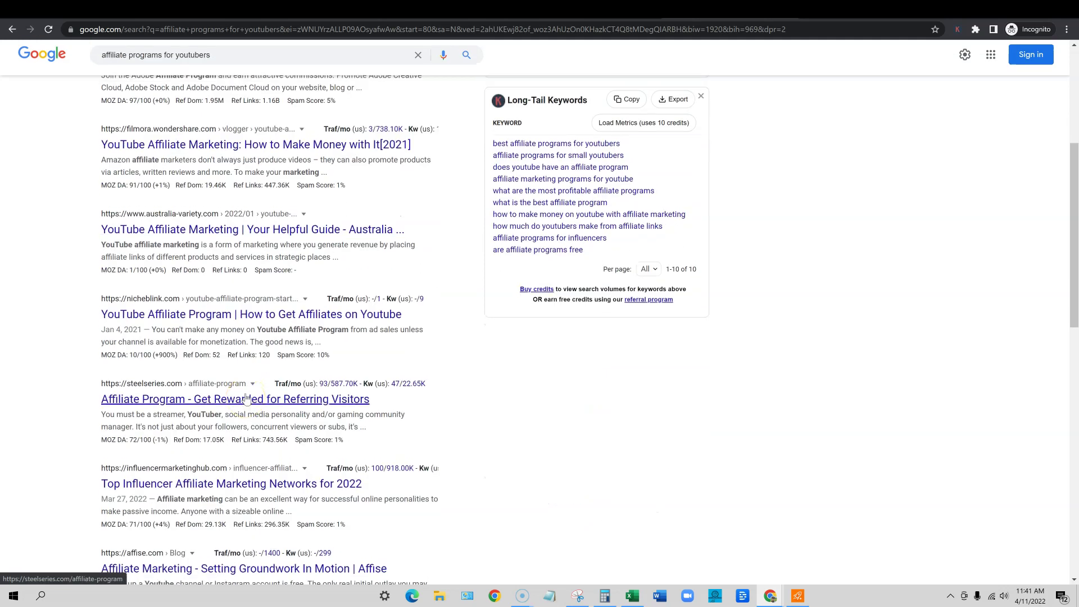
pyautogui.scroll(5, 245, 398)
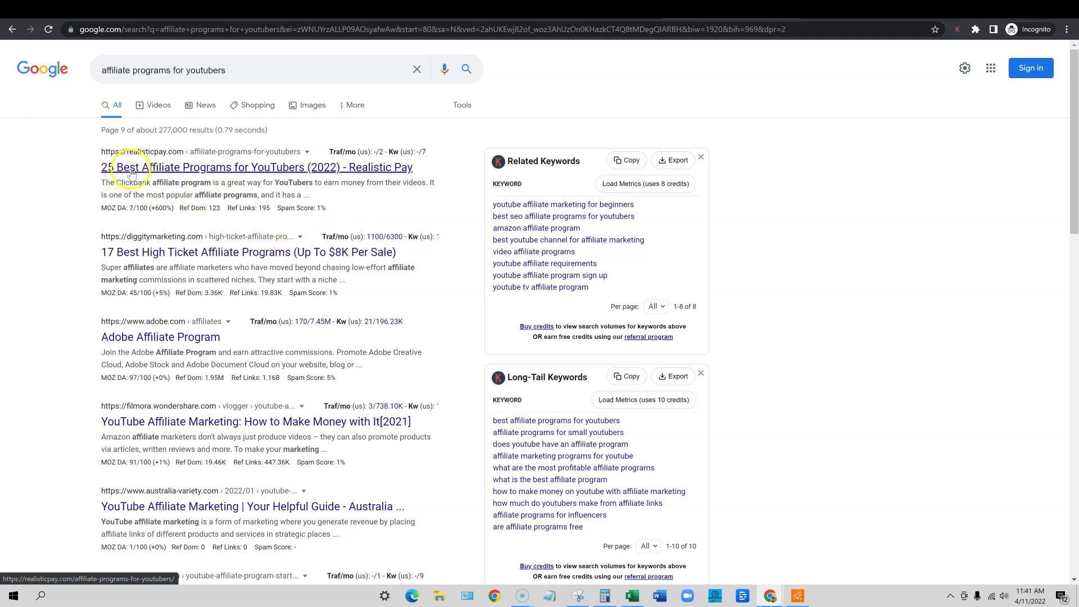
# Open RealisticPay's '25 Best Affiliate Programs for YouTubers (2022)' result and skim its Clickfunnels section.
pyautogui.click(277, 167)
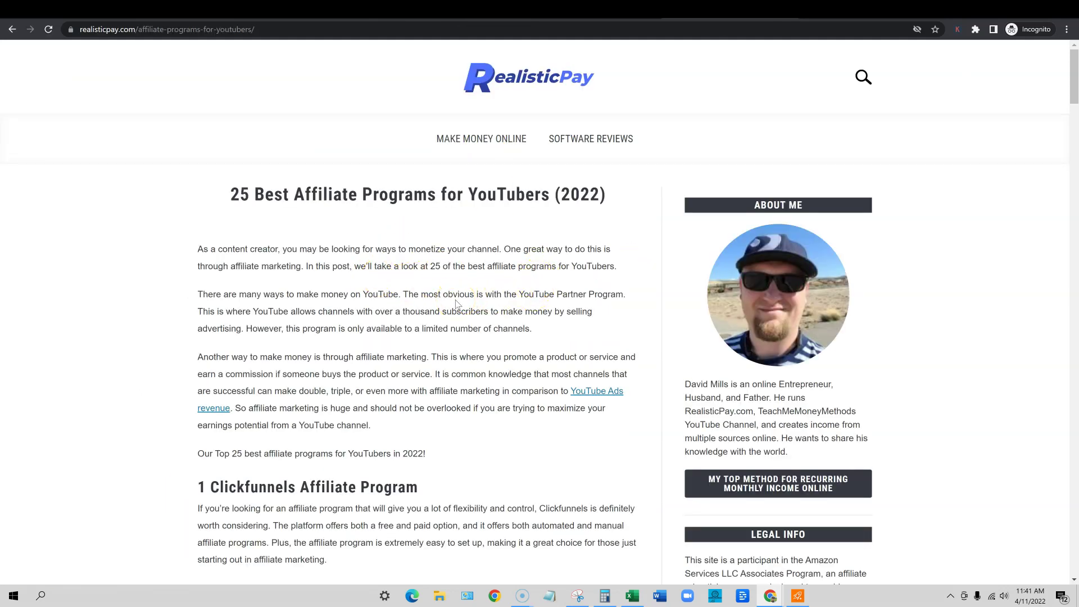
pyautogui.scroll(-2, 455, 304)
pyautogui.scroll(2, 456, 304)
pyautogui.scroll(-3, 475, 425)
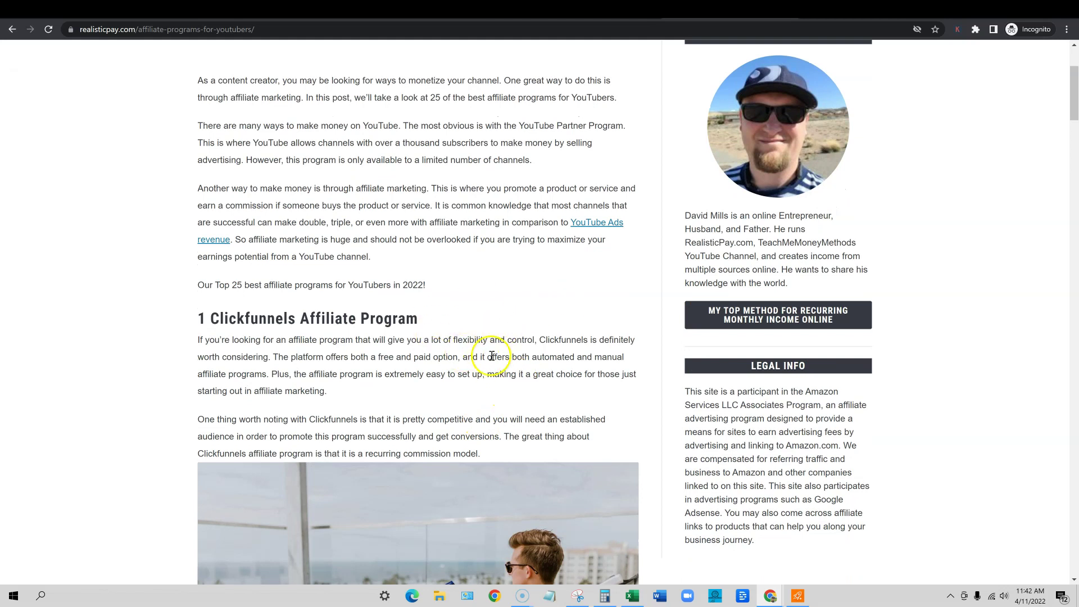
pyautogui.scroll(3, 500, 360)
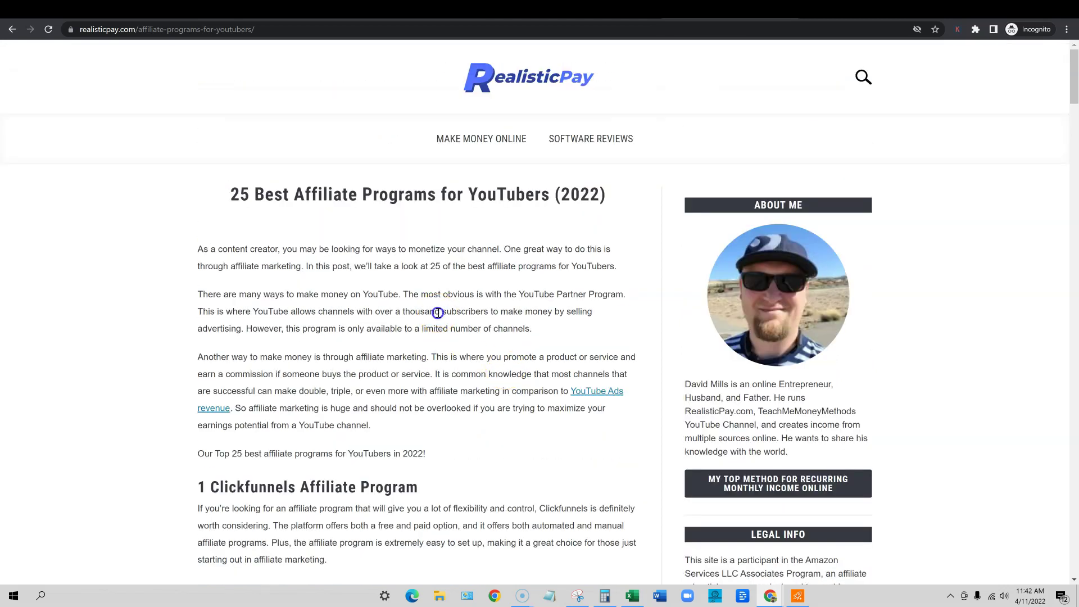
# Select all the text on the RealisticPay article page, then dismiss the context menu.
pyautogui.hotkey('ctrl', 'a')
pyautogui.rightClick(438, 303)
pyautogui.click(341, 320)
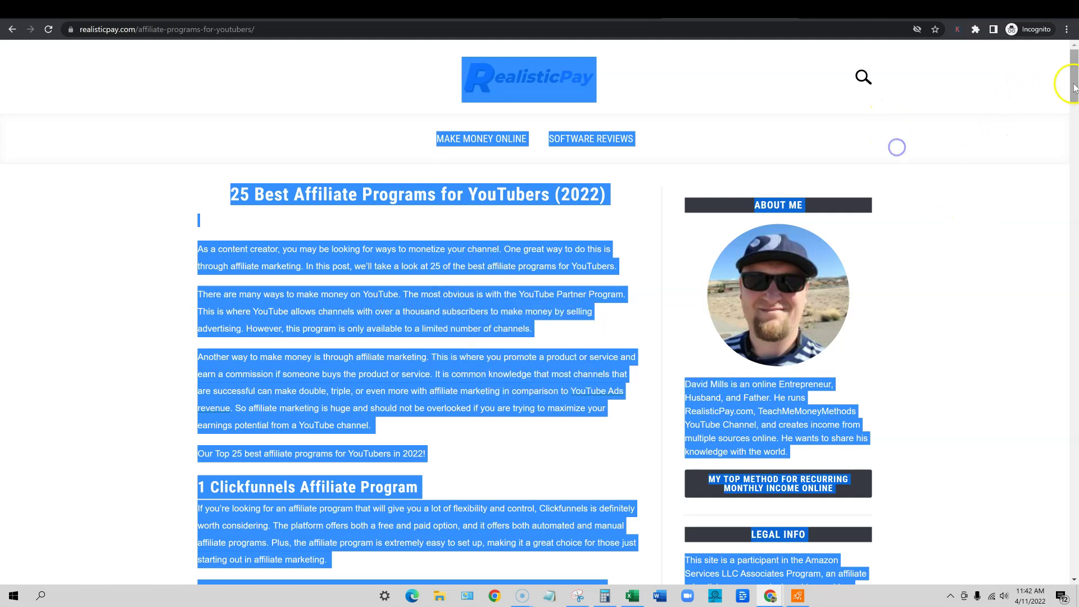
# Read through the affiliate programs article to its end, then return to the Google results.
pyautogui.moveTo(1073, 85); pyautogui.dragTo(1034, 298)
pyautogui.scroll(-10, 1034, 298)
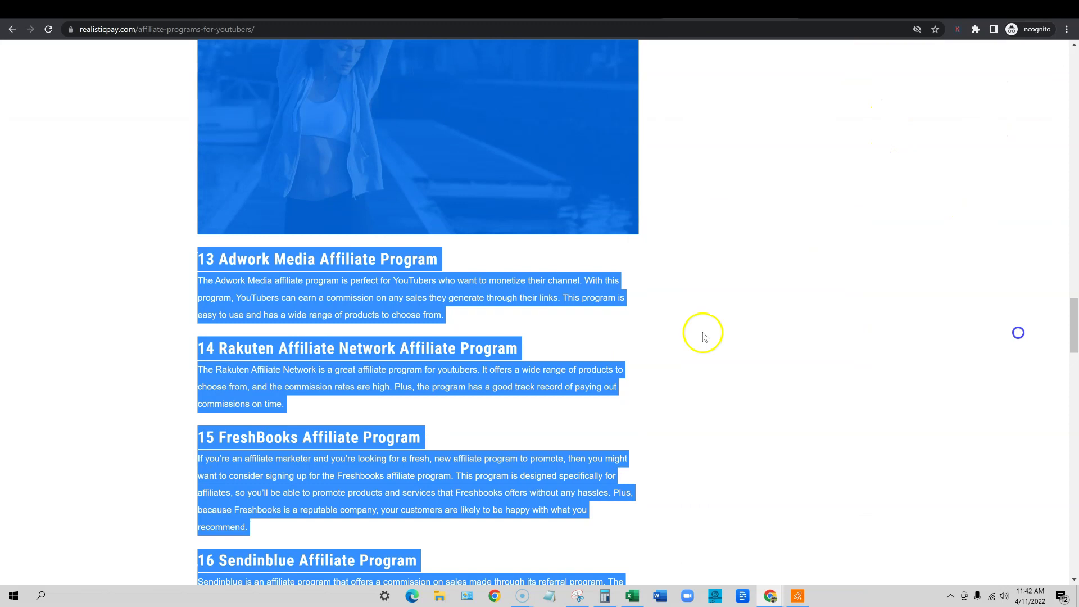
pyautogui.click(523, 315)
pyautogui.scroll(-10, 284, 382)
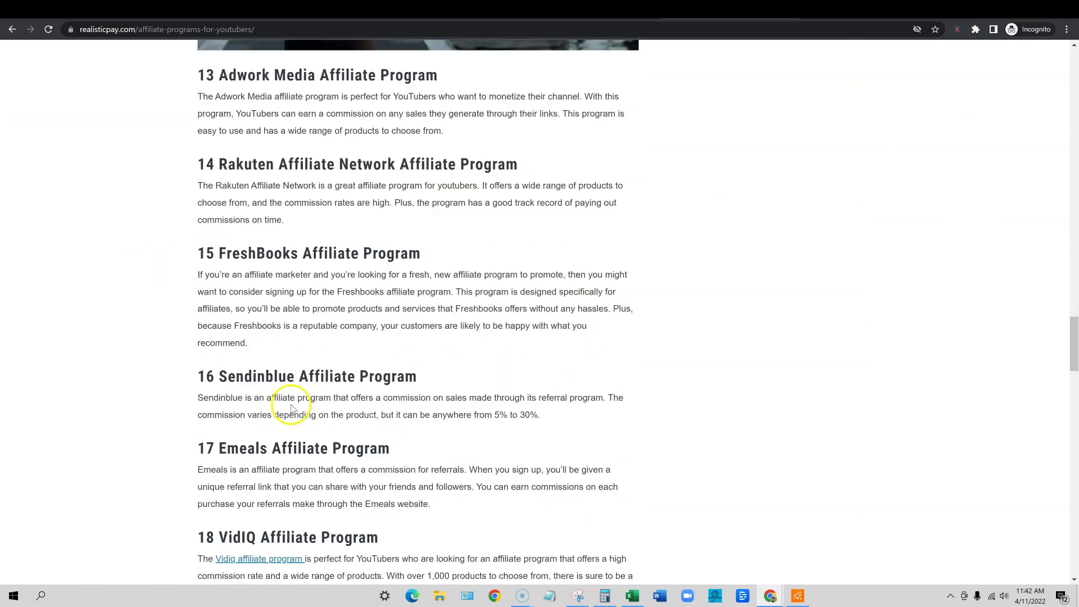
pyautogui.scroll(-15, 292, 343)
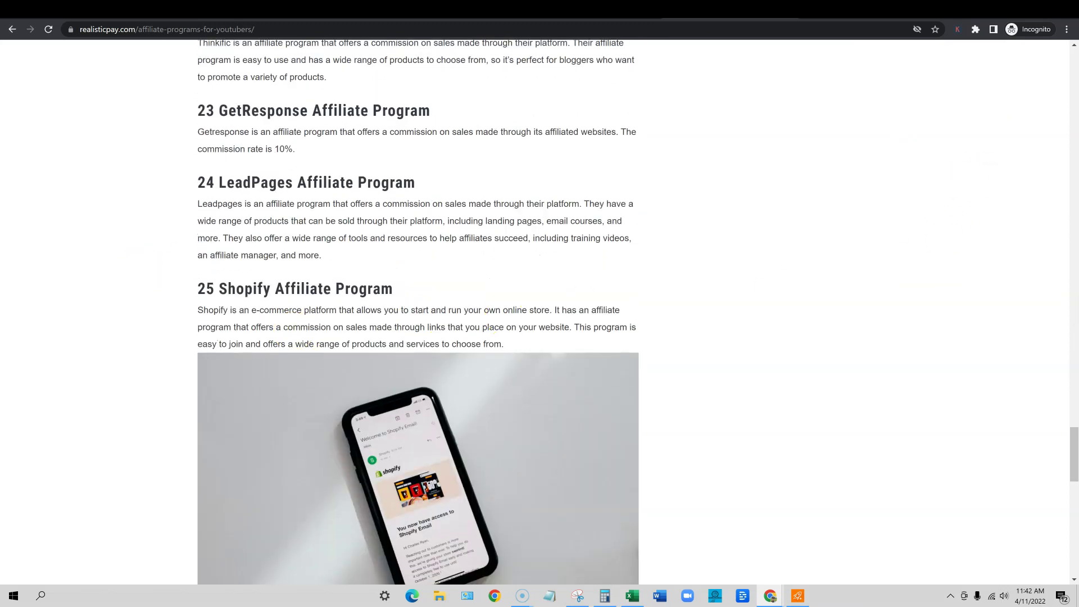
pyautogui.moveTo(1073, 443)
pyautogui.mouseDown()
pyautogui.moveTo(1073, 556)
pyautogui.moveTo(1075, 56)
pyautogui.mouseUp()
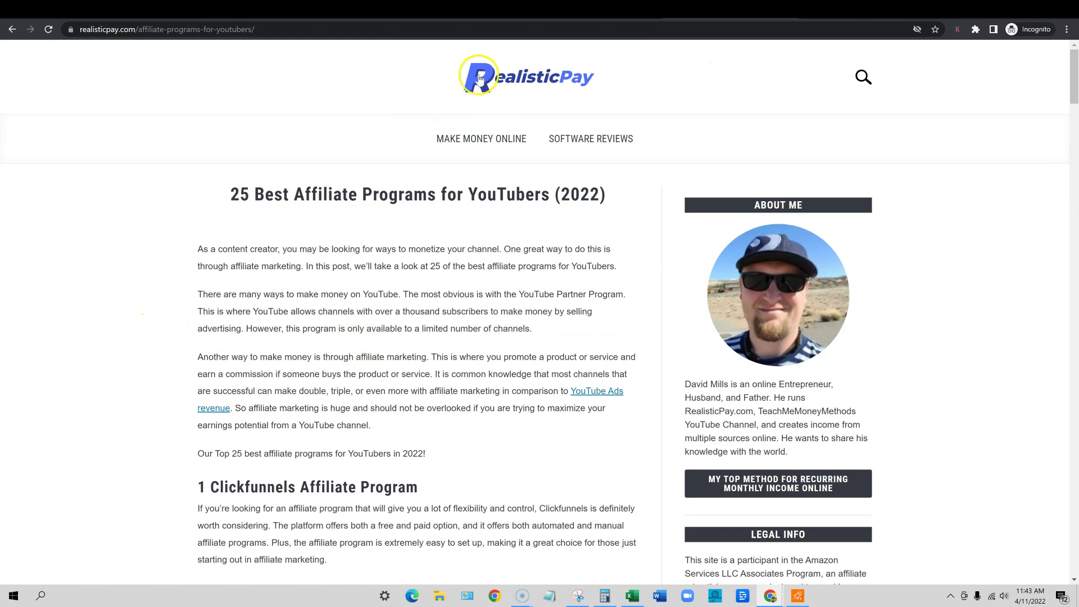
pyautogui.hotkey('alt', 'Left')
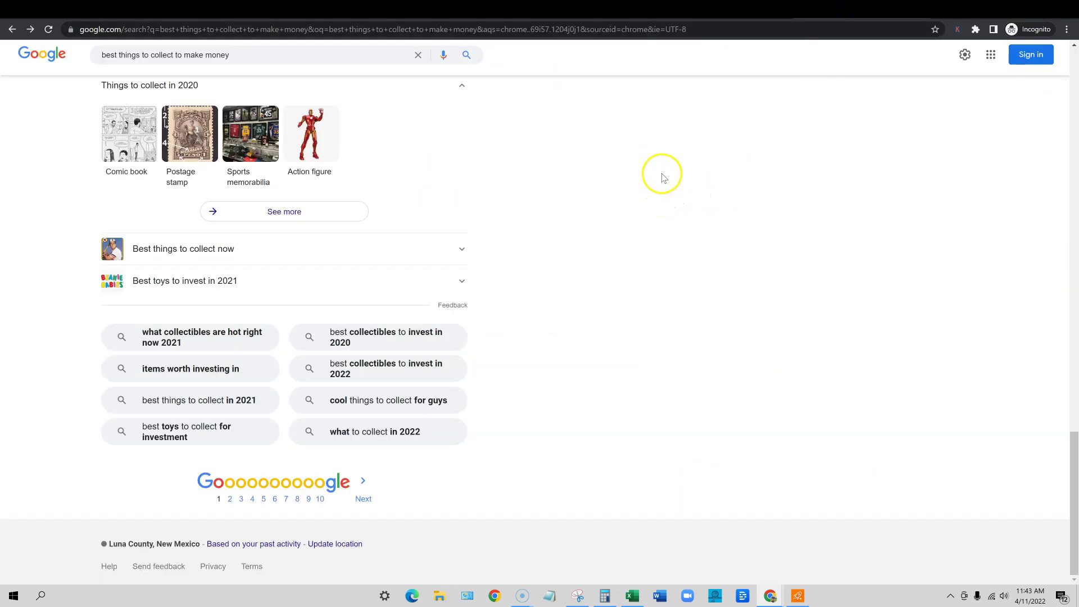
pyautogui.click(632, 596)
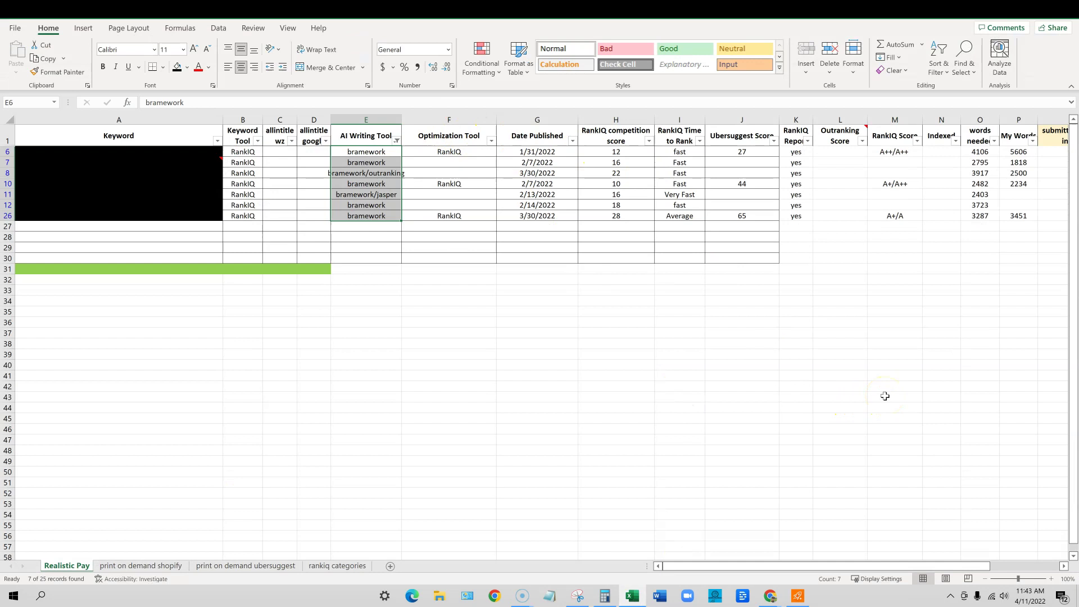
pyautogui.click(538, 218)
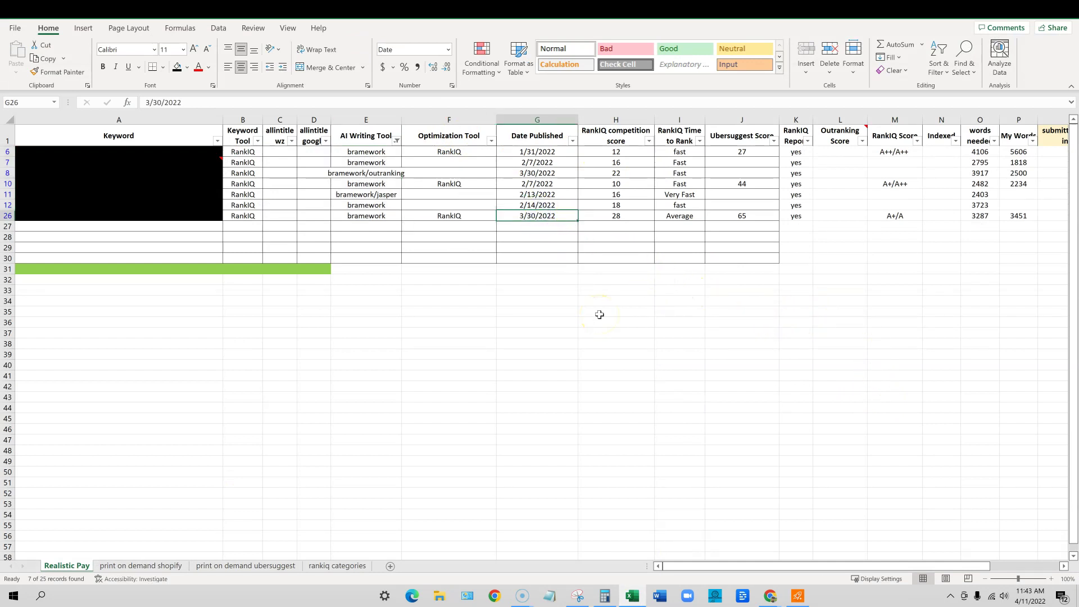
pyautogui.click(541, 216)
pyautogui.click(1007, 10)
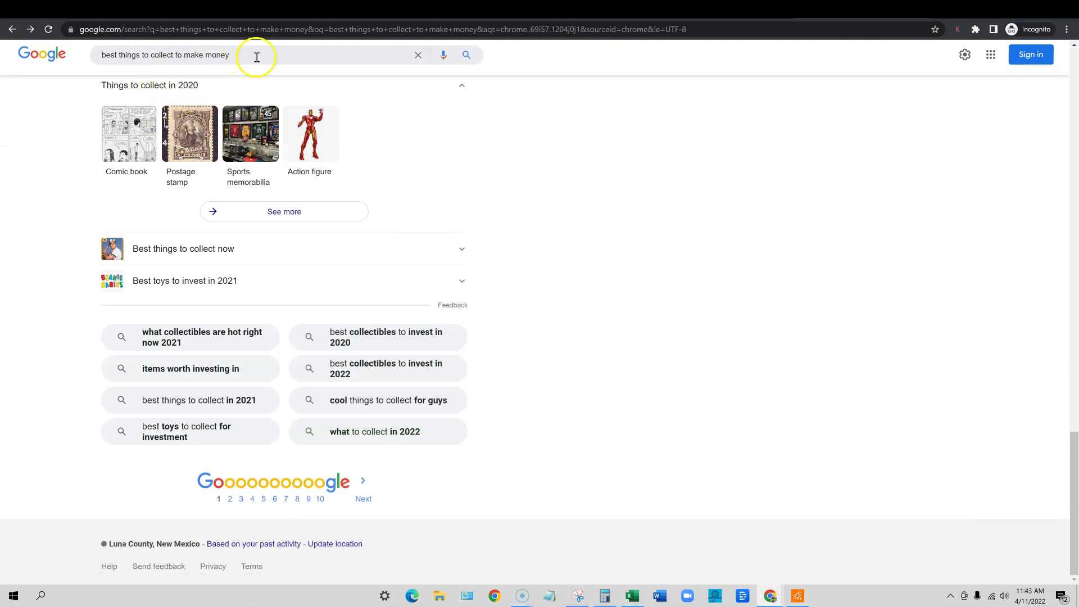
# Show Google's page 2 for 'best things to collect to make money', led by Realistic Pay's '40 Best Things To Collect'.
pyautogui.scroll(13, 385, 313)
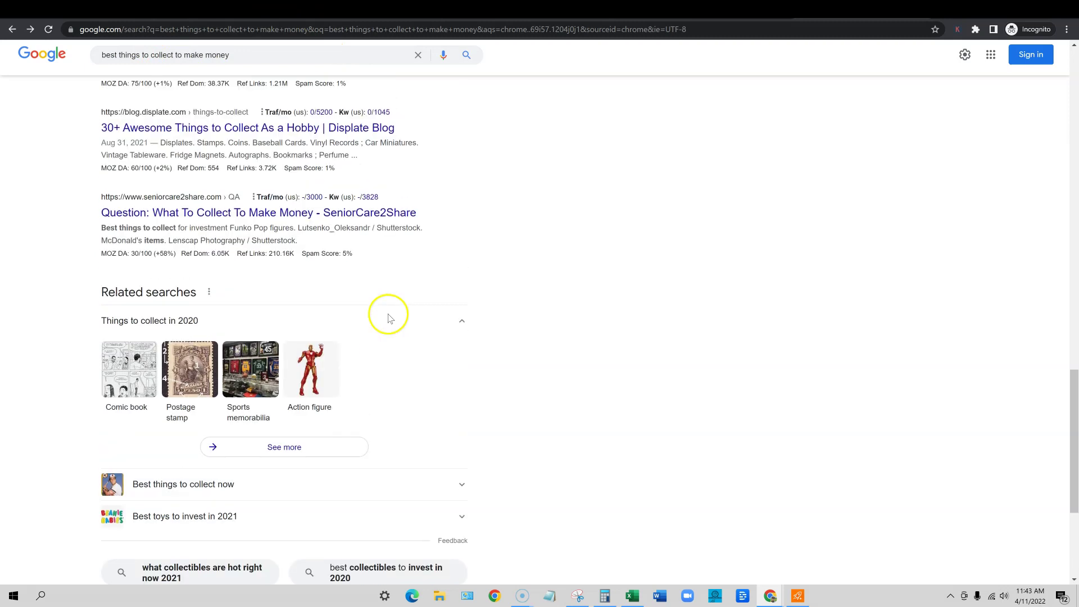
pyautogui.scroll(12, 398, 335)
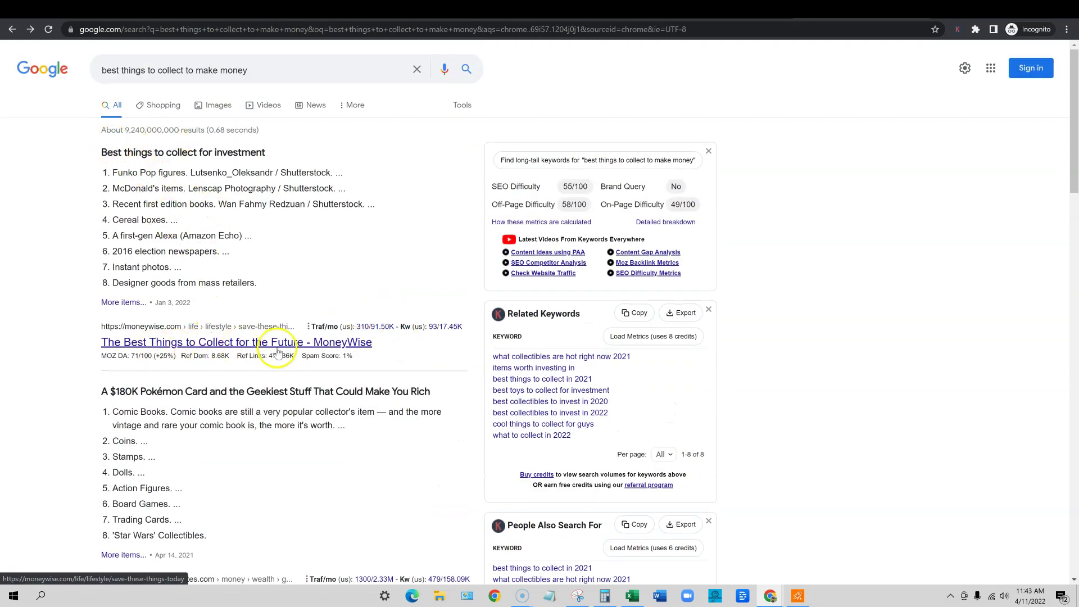
pyautogui.scroll(-5, 270, 337)
pyautogui.scroll(-12, 292, 320)
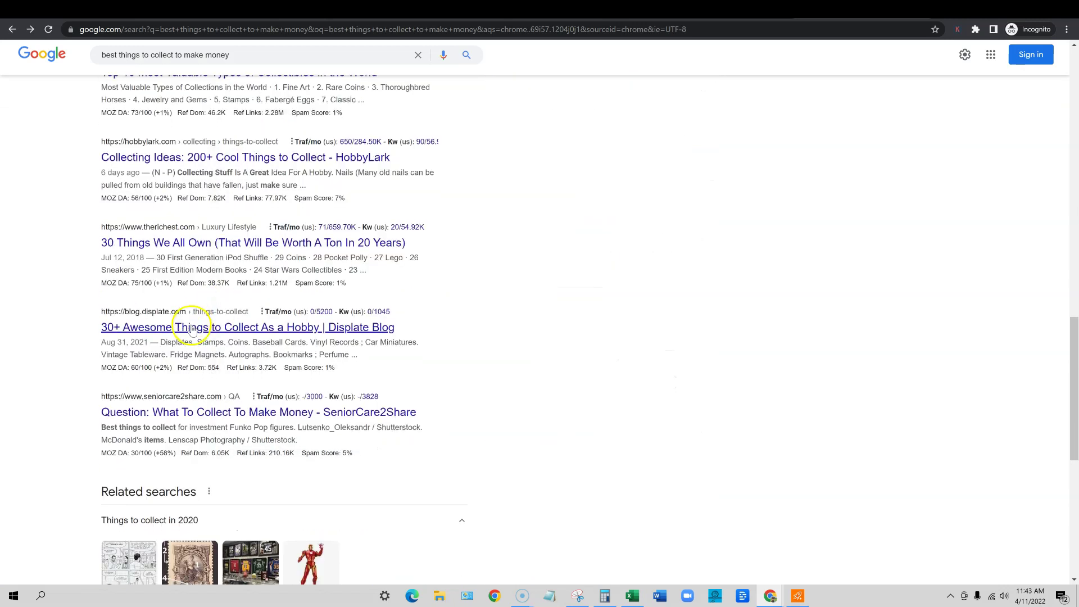
pyautogui.scroll(-8, 252, 326)
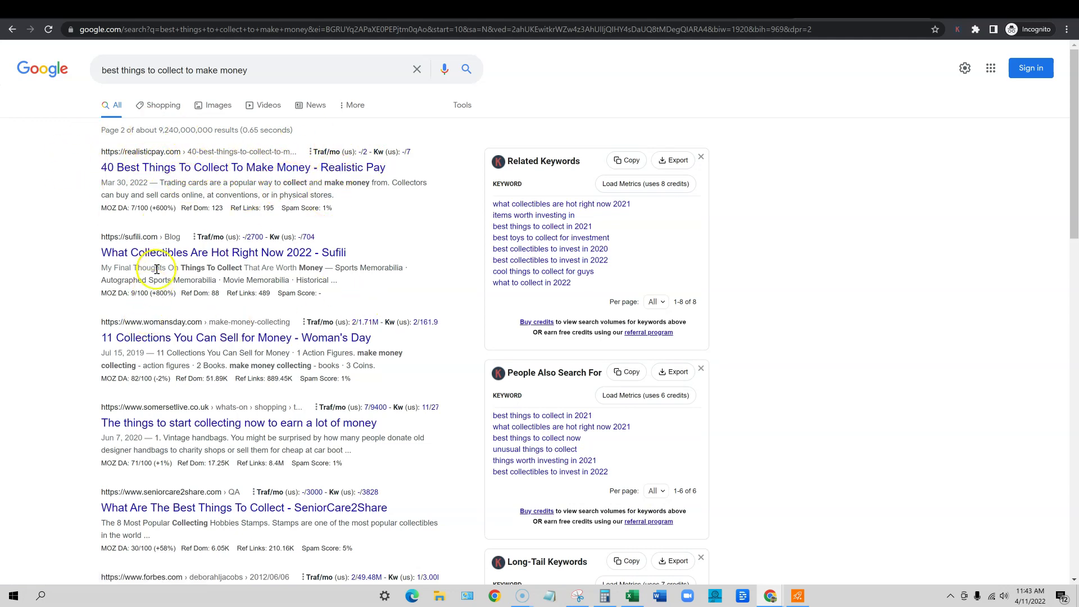
pyautogui.moveTo(133, 210)
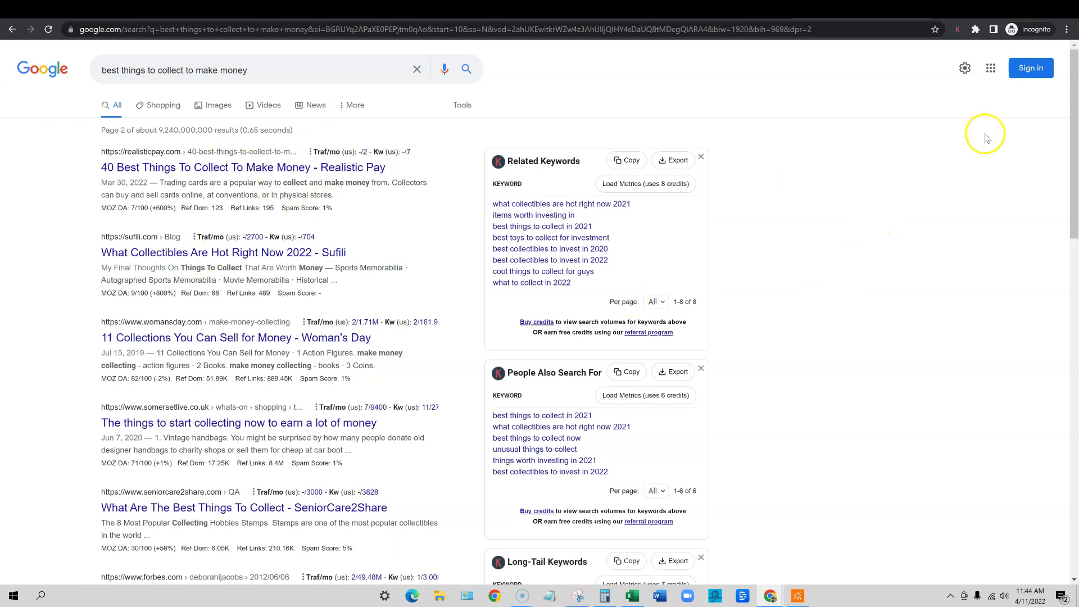
# Minimize the incognito Chrome window to reveal Bramework's Research Keywords page.
pyautogui.click(1017, 5)
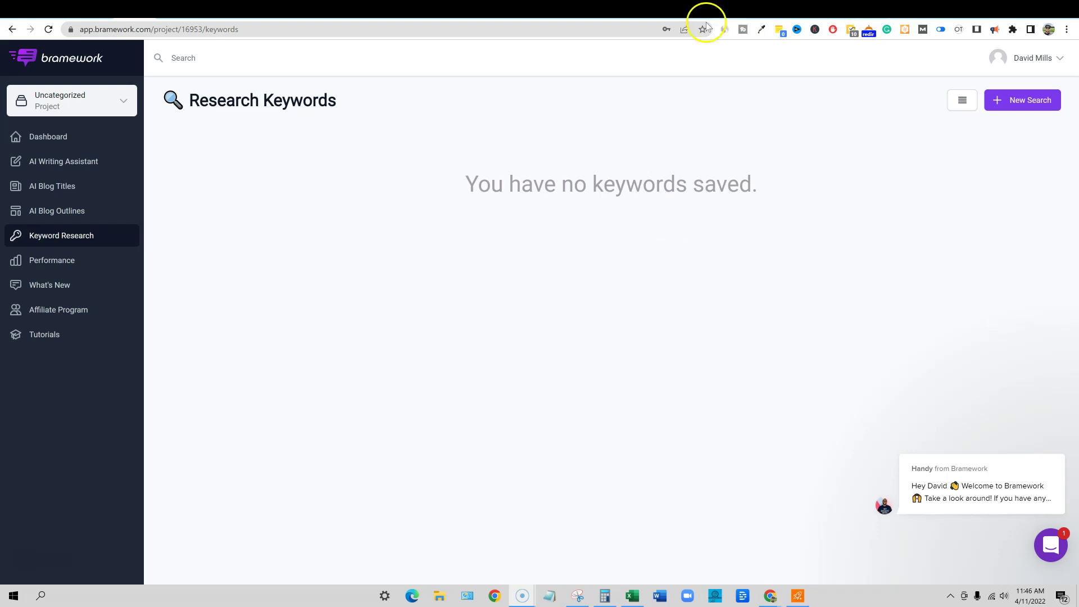
# Switch to the AppSumo tab and bring the Bramework $79 deal under What's hot into view.
pyautogui.hotkey('ctrl', 'Tab')
pyautogui.scroll(-4, 958, 292)
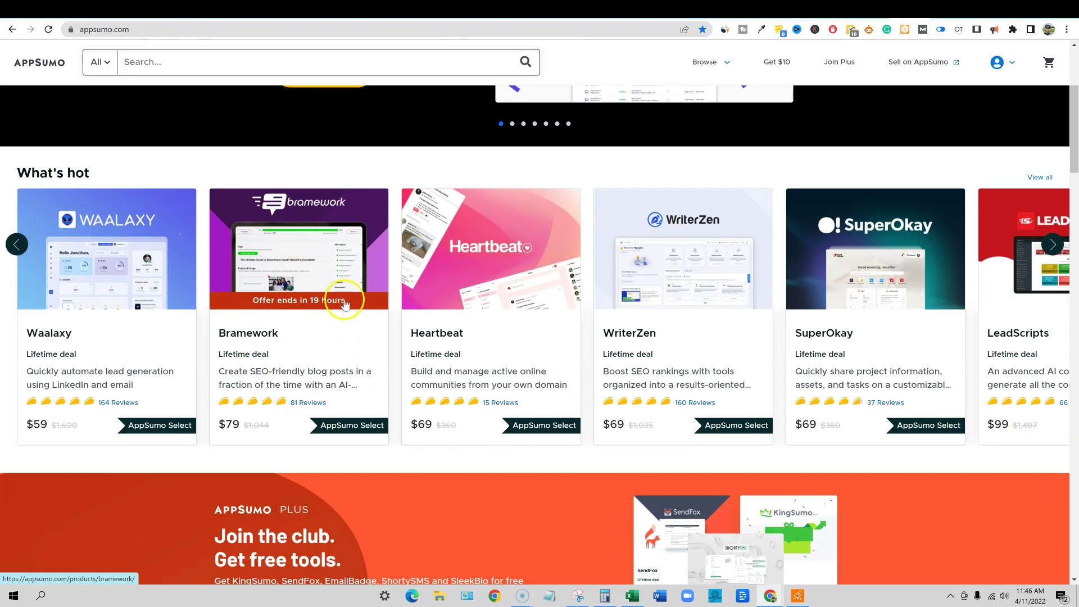
# Open the Bramework $79 lifetime deal page from AppSumo's What's hot row.
pyautogui.click(354, 376)
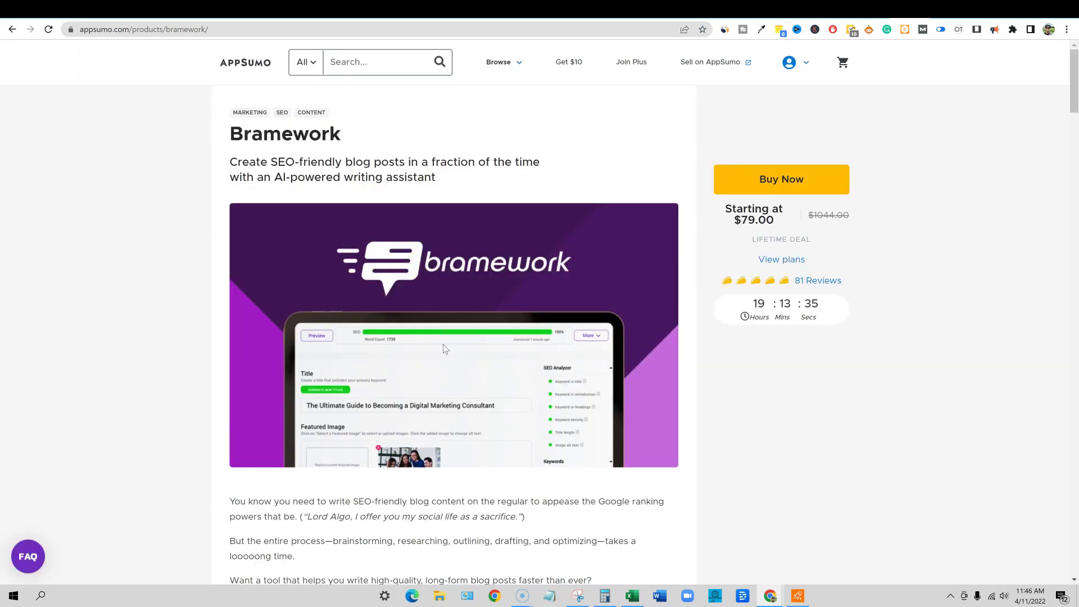